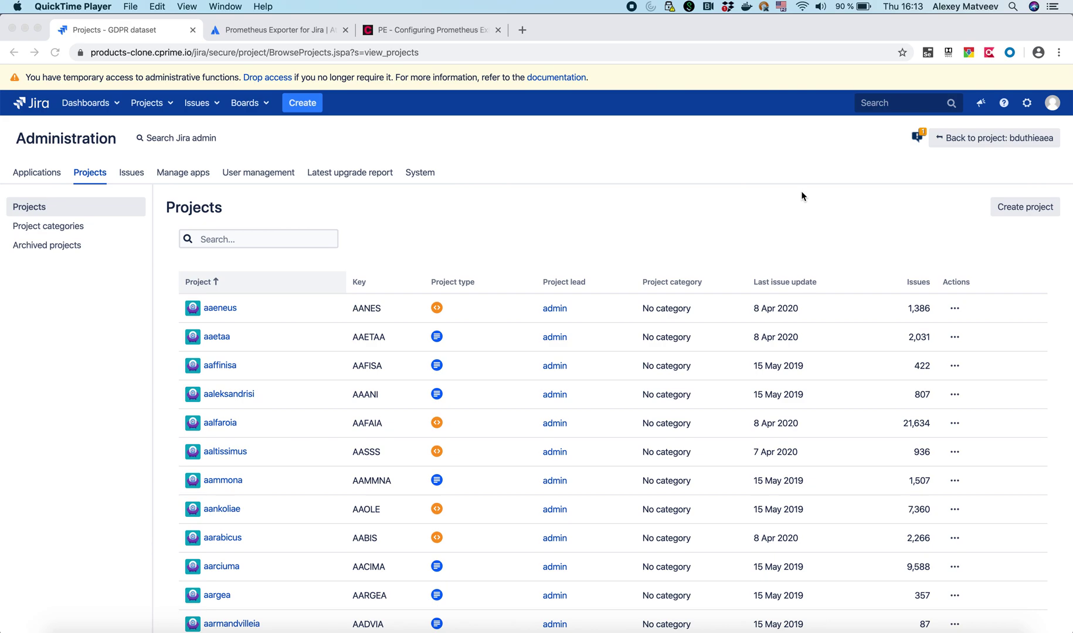
# Search the Jira Marketplace for 'prometheus for jira'.
pyautogui.click(193, 175)
pyautogui.click(193, 173)
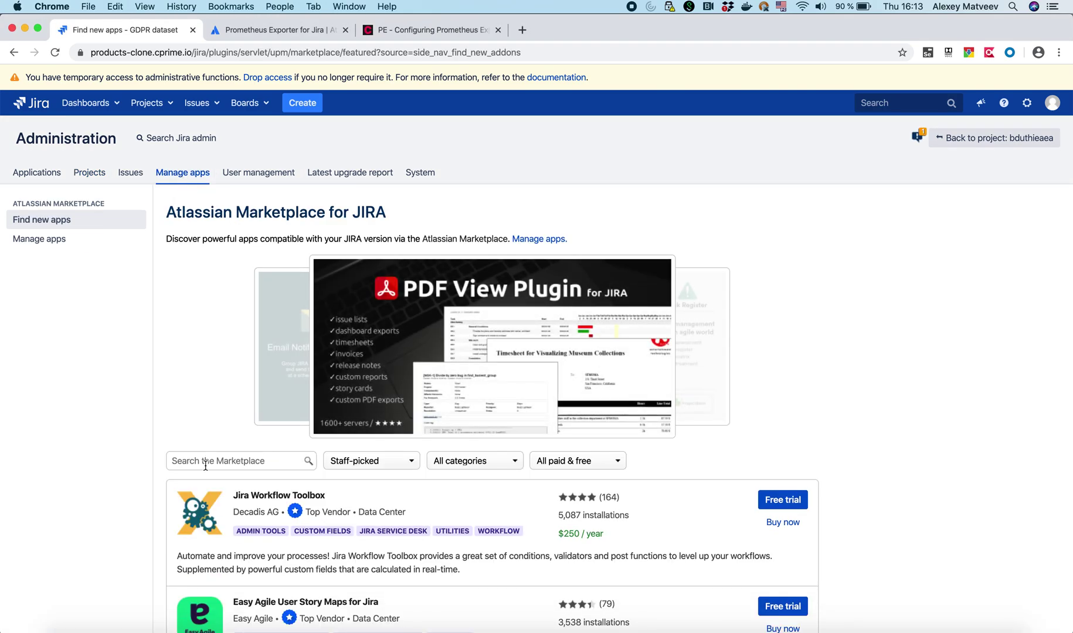
pyautogui.click(210, 458)
pyautogui.write('pro')
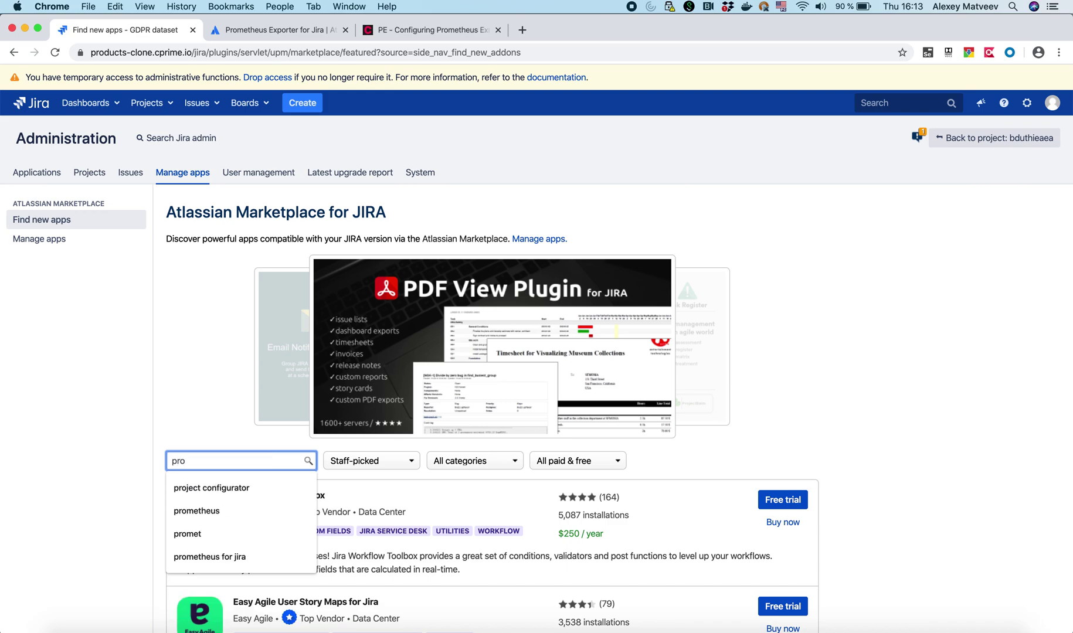
pyautogui.click(209, 556)
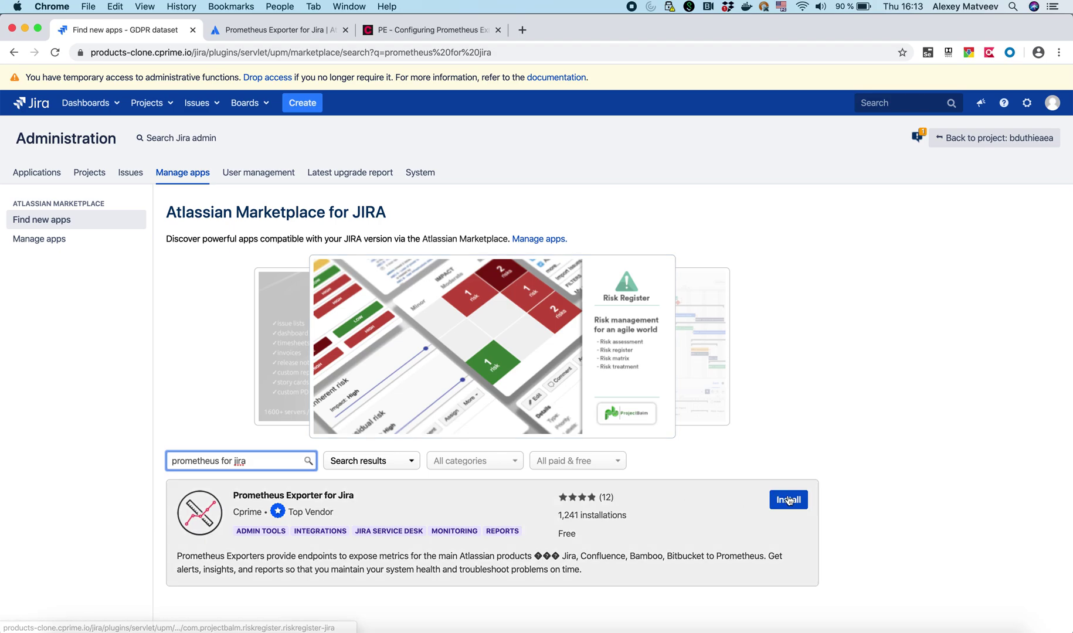
# Install Prometheus Exporter for Jira, accepting the terms and dismissing the compatibility notice.
pyautogui.click(788, 502)
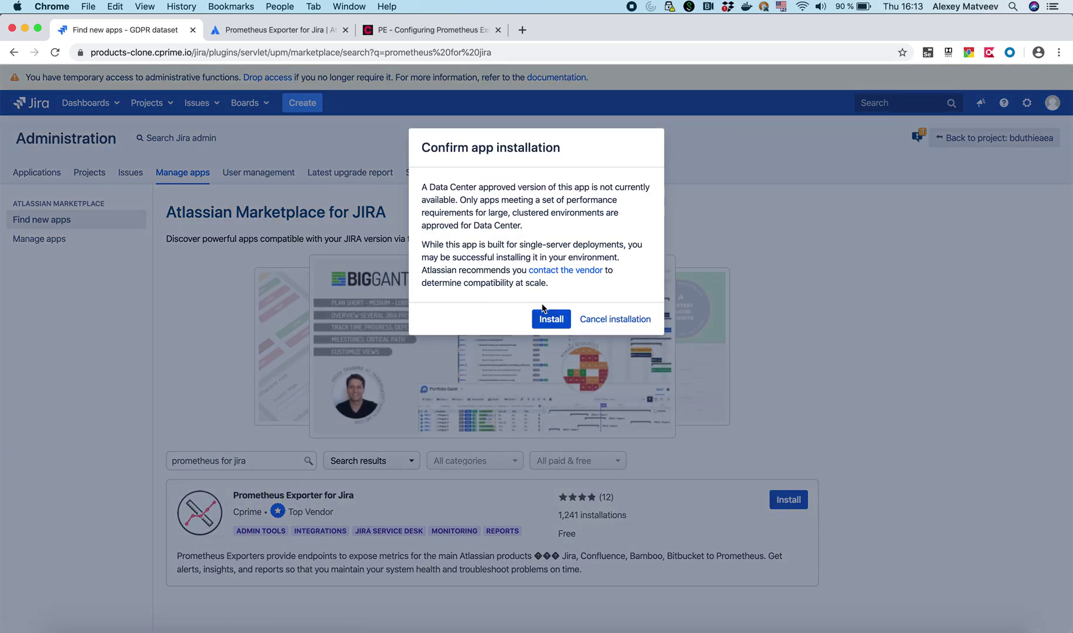
pyautogui.click(547, 319)
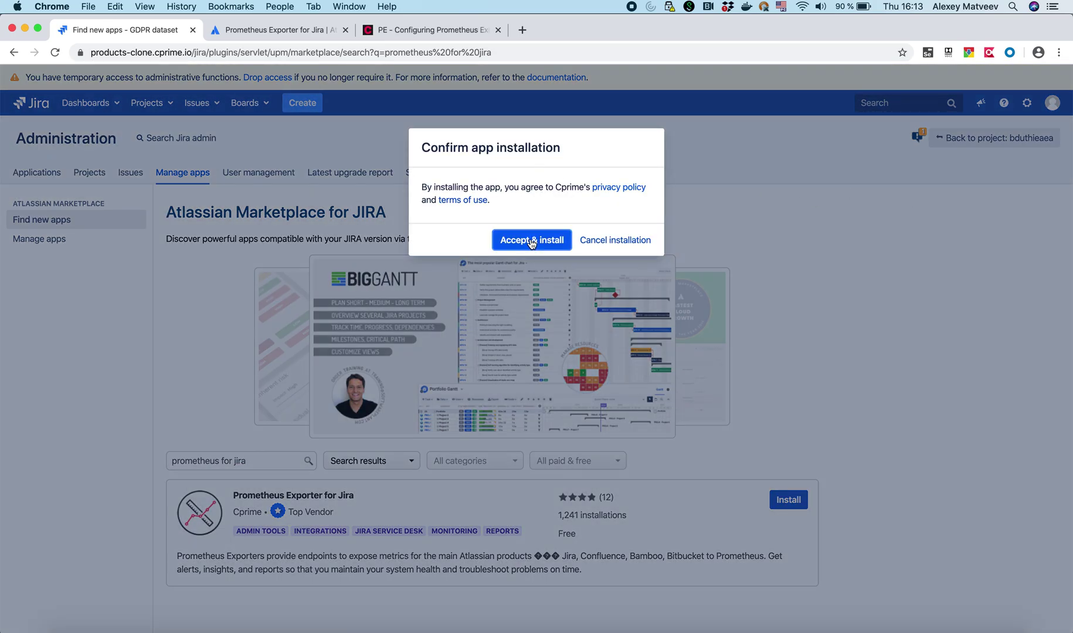
pyautogui.click(531, 240)
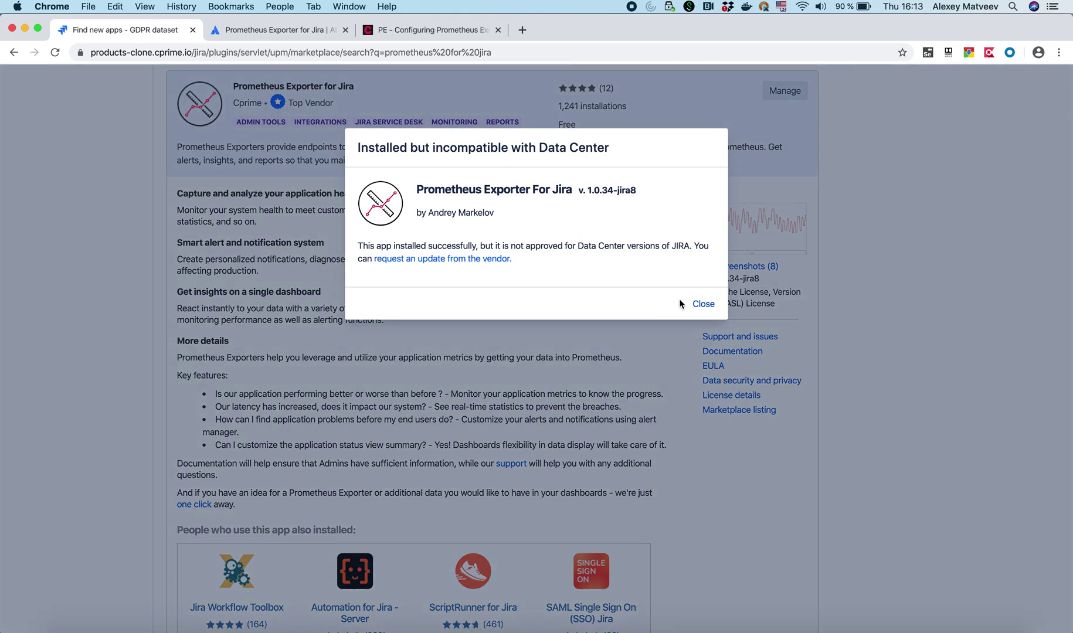
pyautogui.click(698, 304)
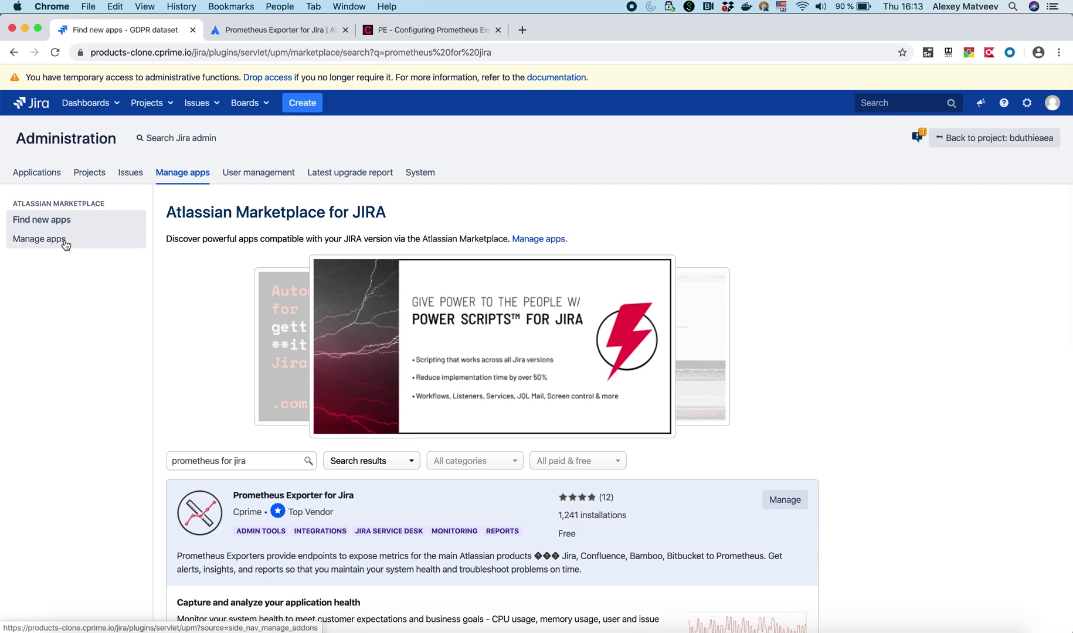
pyautogui.click(65, 244)
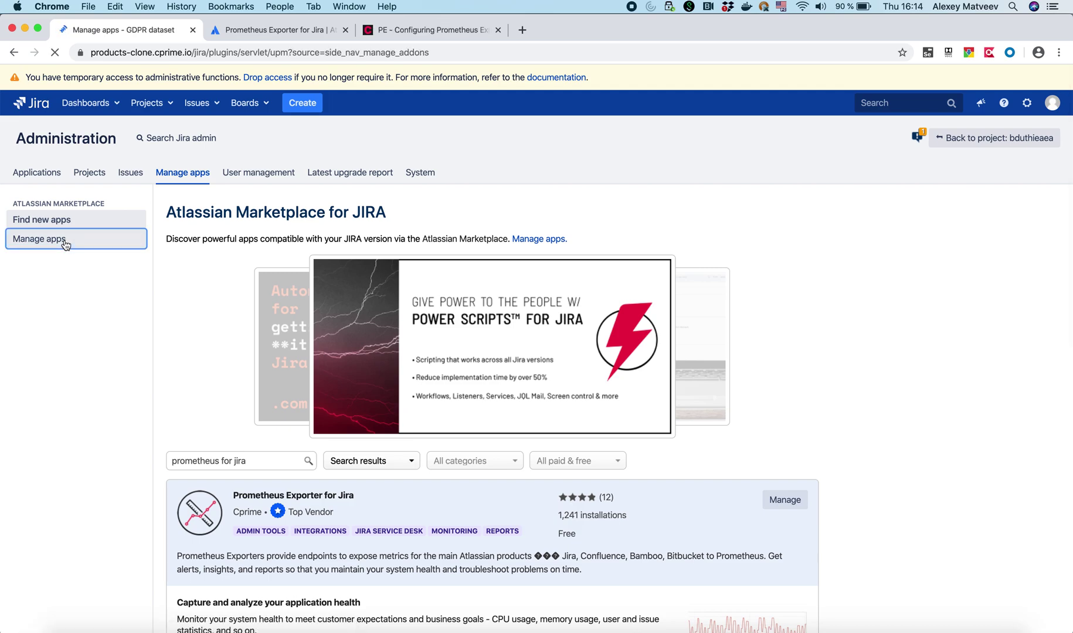
# Generate a random Token in Prometheus Exporter Settings and save the settings.
pyautogui.click(71, 288)
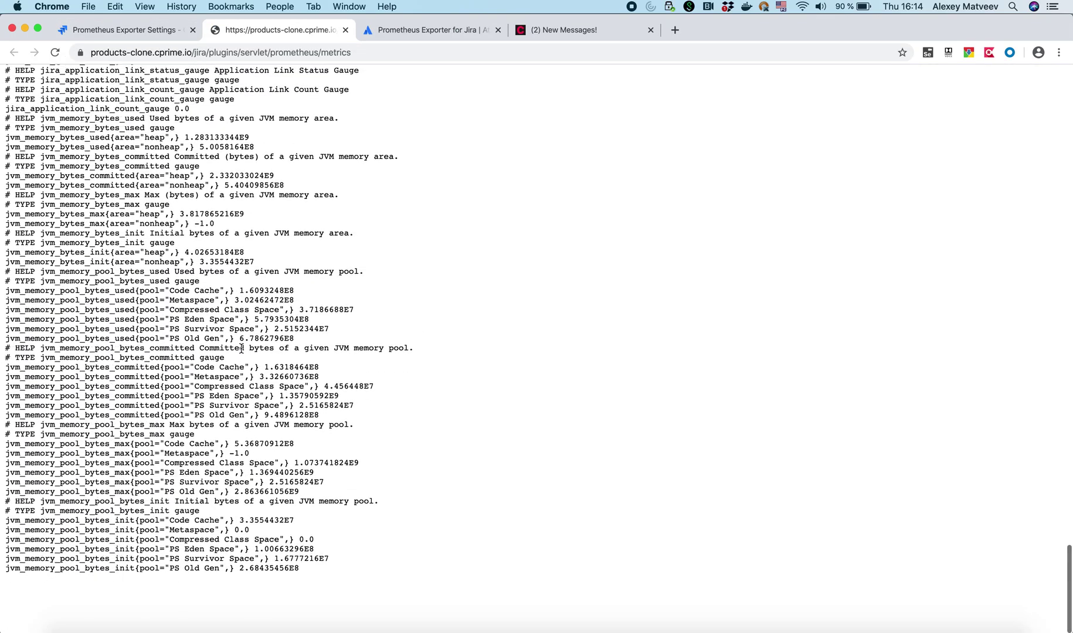
pyautogui.click(345, 29)
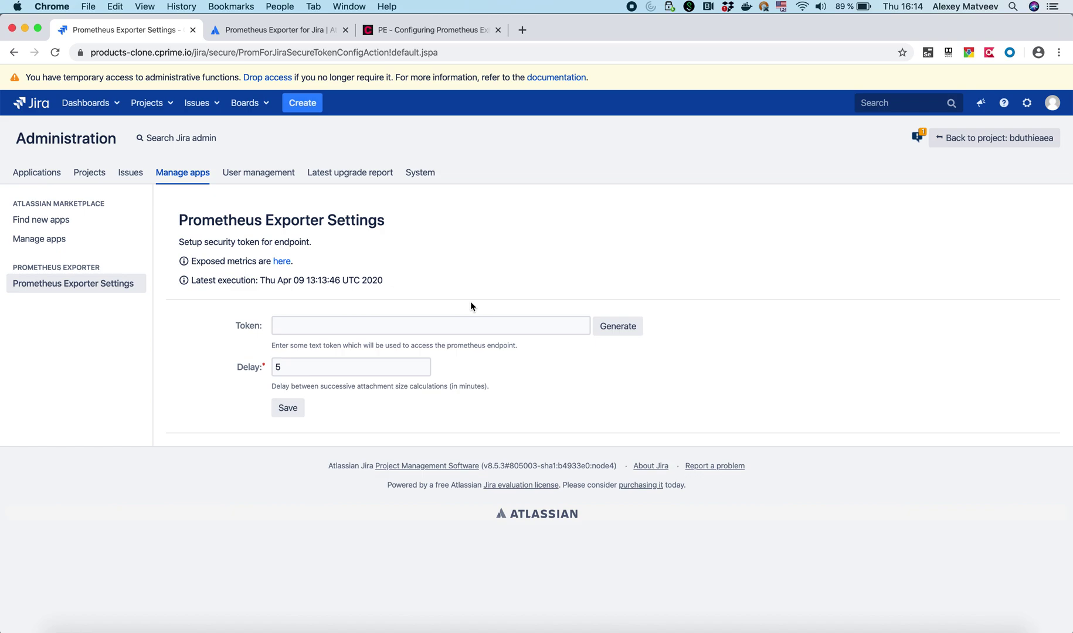
pyautogui.click(297, 329)
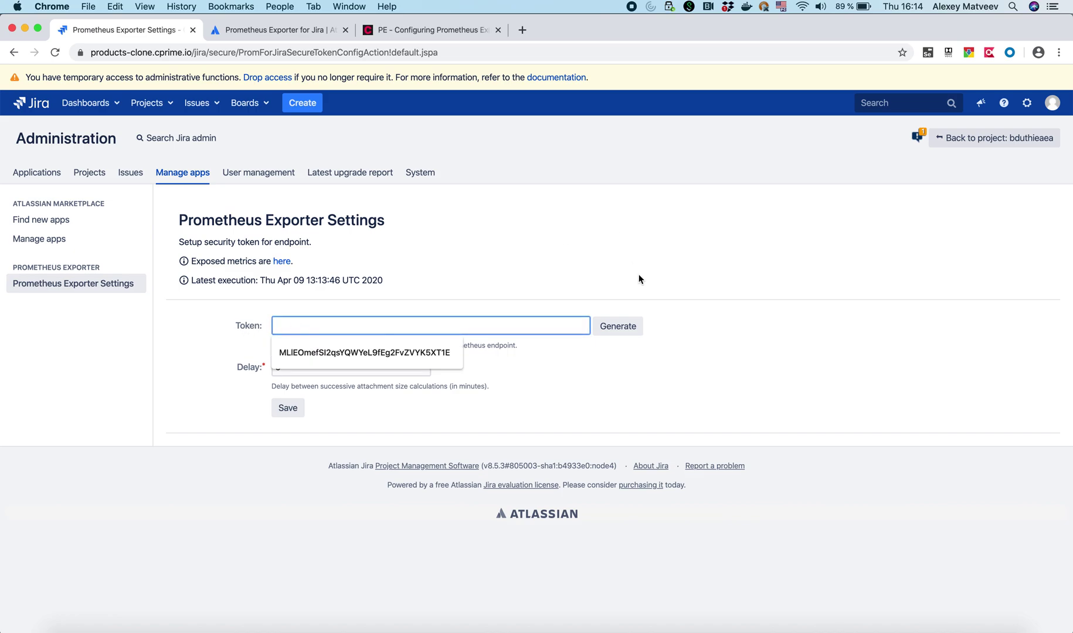
pyautogui.click(619, 326)
pyautogui.click(619, 326)
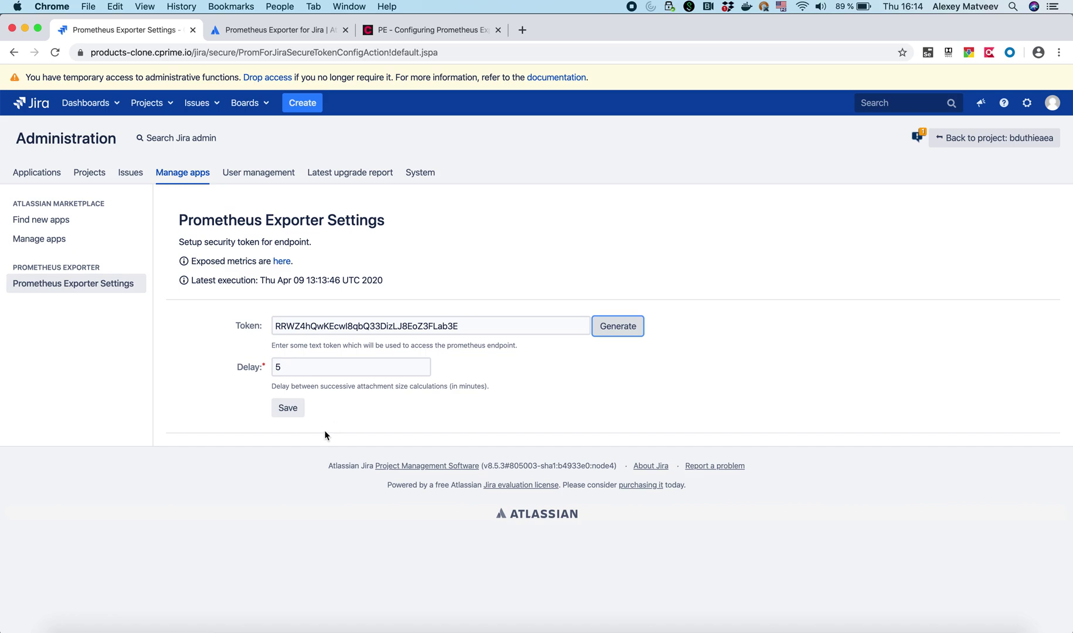
pyautogui.click(288, 411)
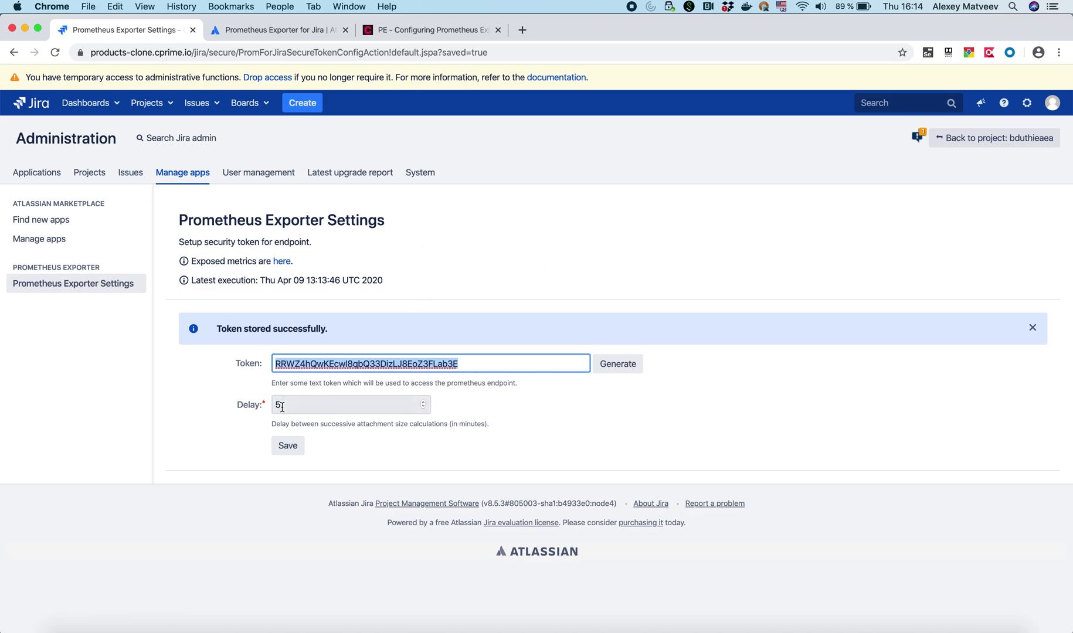
pyautogui.click(205, 626)
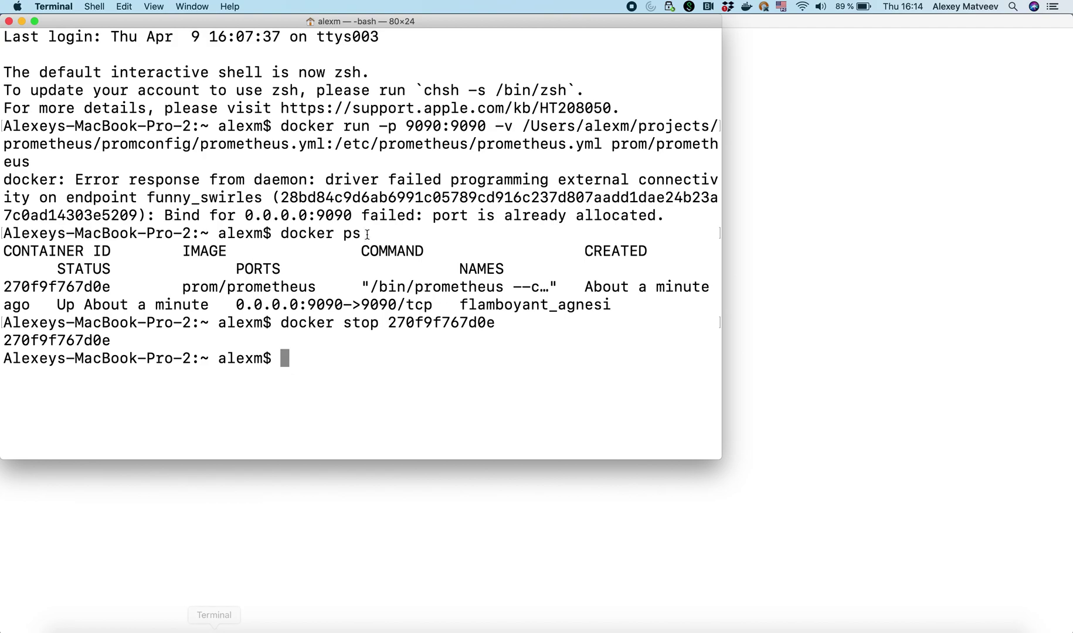
# Maximise Terminal, clear the screen, and recall the prom/prometheus docker run command for port 9090.
pyautogui.write('cler')
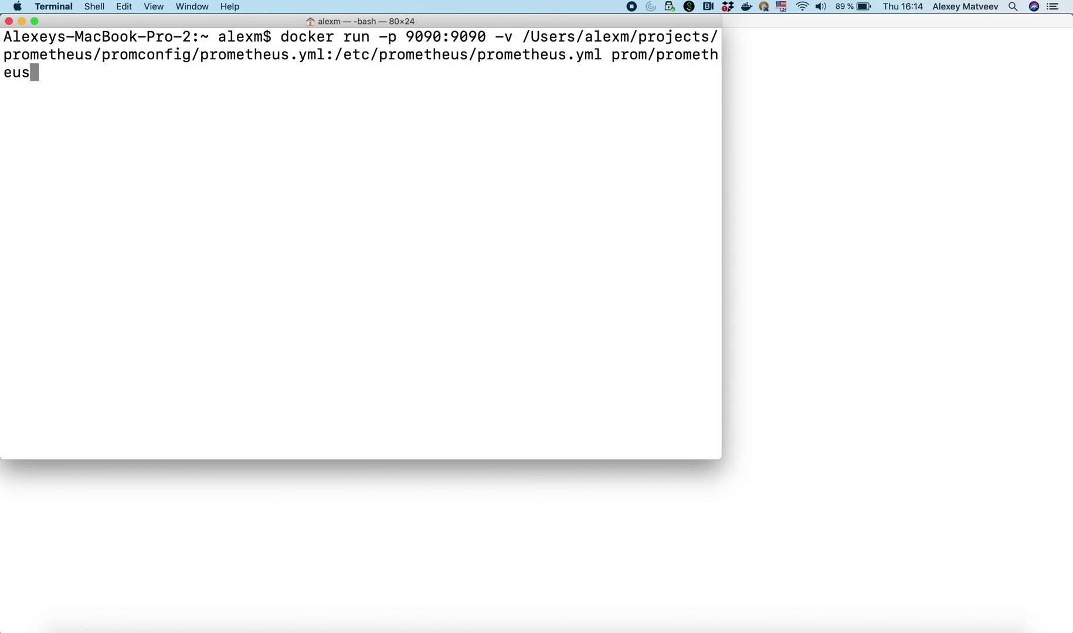
pyautogui.doubleClick(629, 22)
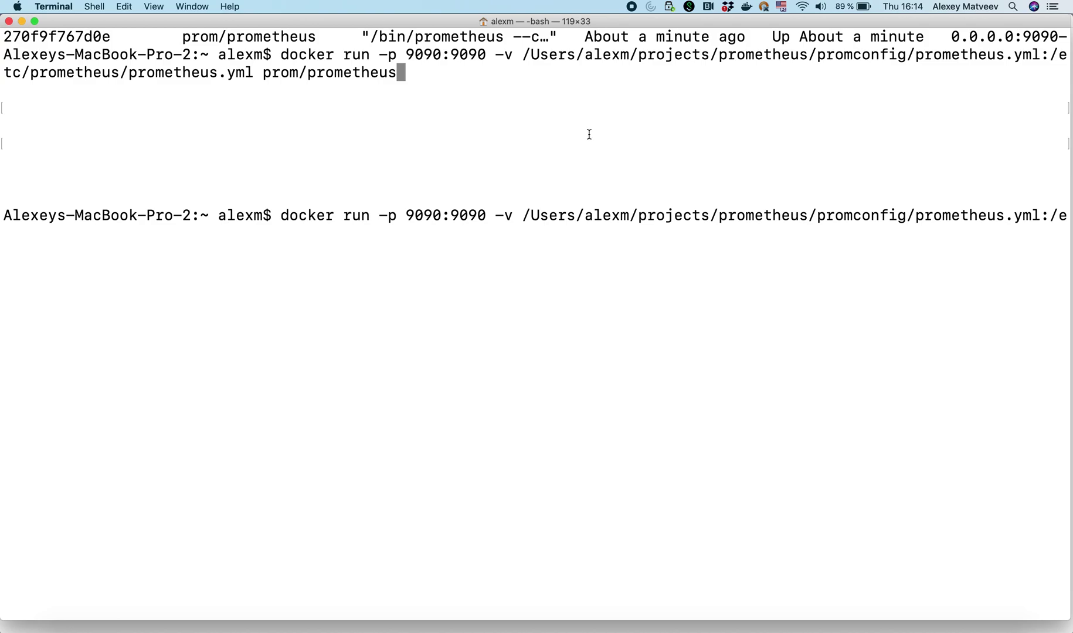
pyautogui.press('Down')
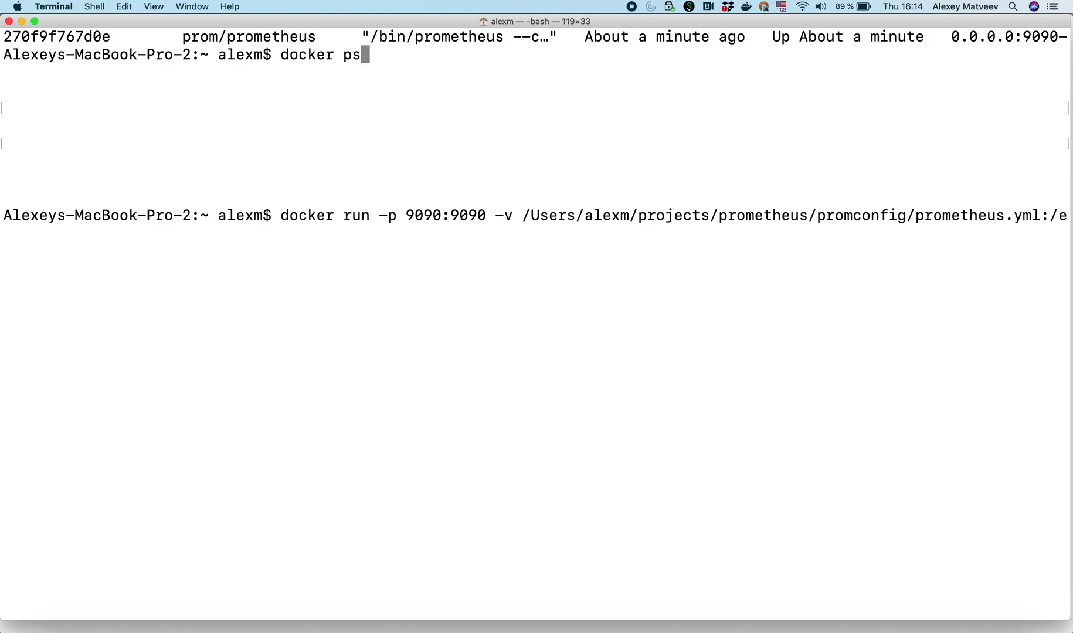
pyautogui.press('BackSpace')
pyautogui.press('BackSpace')
pyautogui.press('BackSpace')
pyautogui.press('BackSpace')
pyautogui.press('BackSpace')
pyautogui.press('BackSpace')
pyautogui.press('BackSpace')
pyautogui.press('BackSpace')
pyautogui.press('BackSpace')
pyautogui.write('clea')
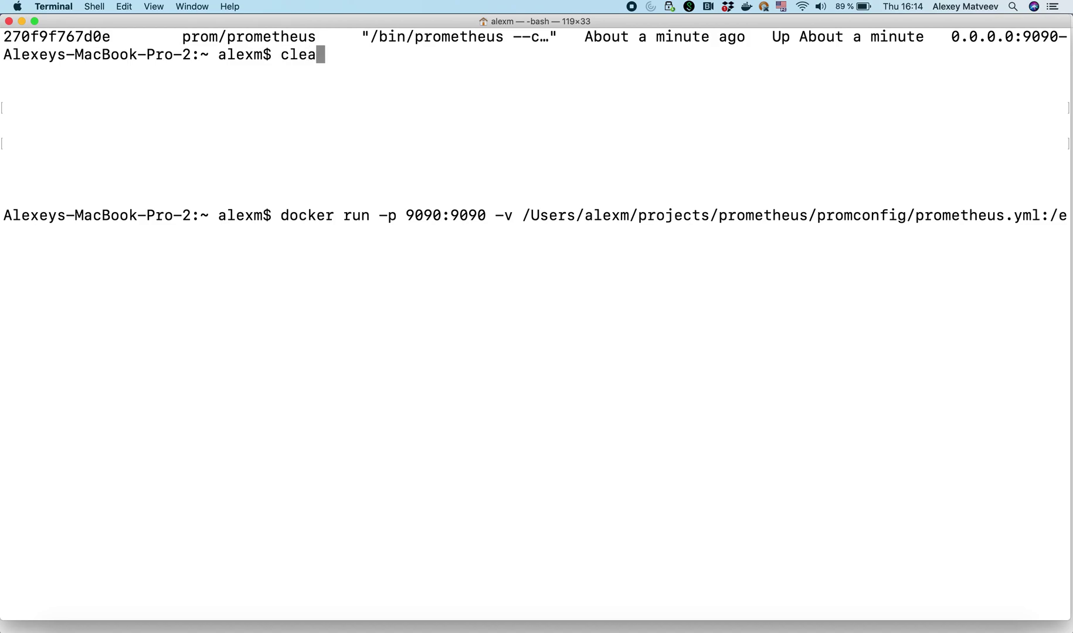
pyautogui.write('r')
pyautogui.press('Return')
pyautogui.press('Up')
pyautogui.press('Up')
pyautogui.press('Up')
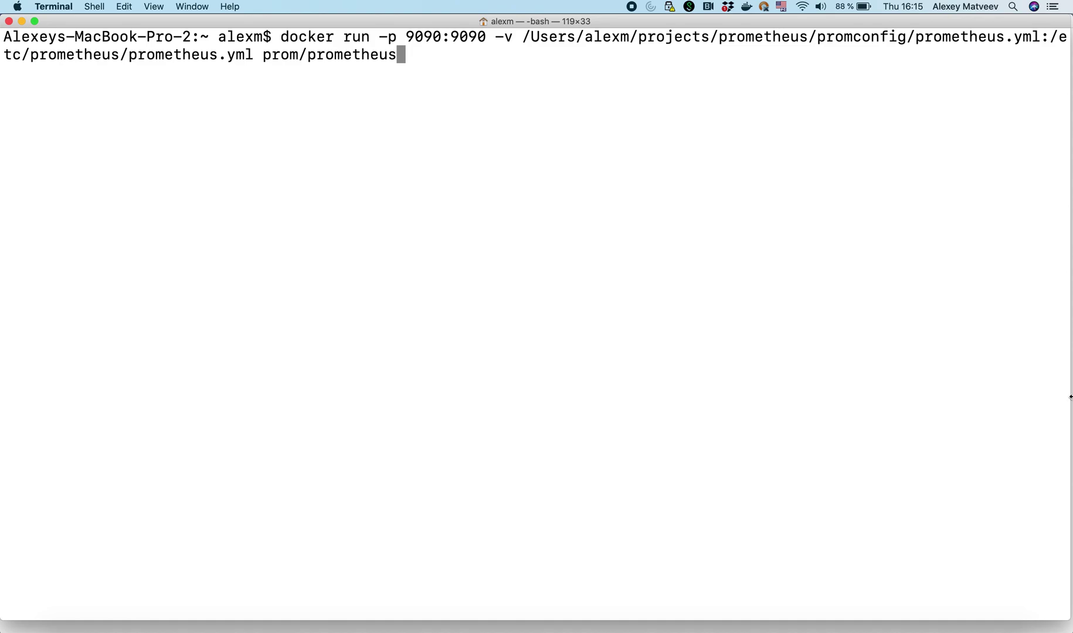
pyautogui.click(891, 625)
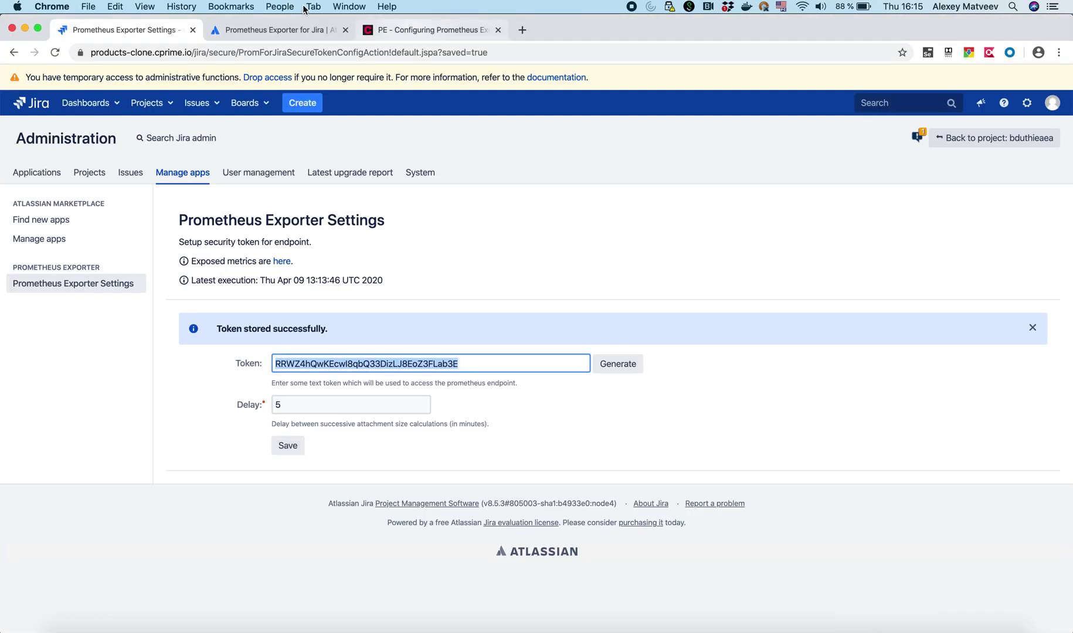
# Copy the example jira job from Confluence's Configuring Prometheus Exporter for Jira page.
pyautogui.click(438, 28)
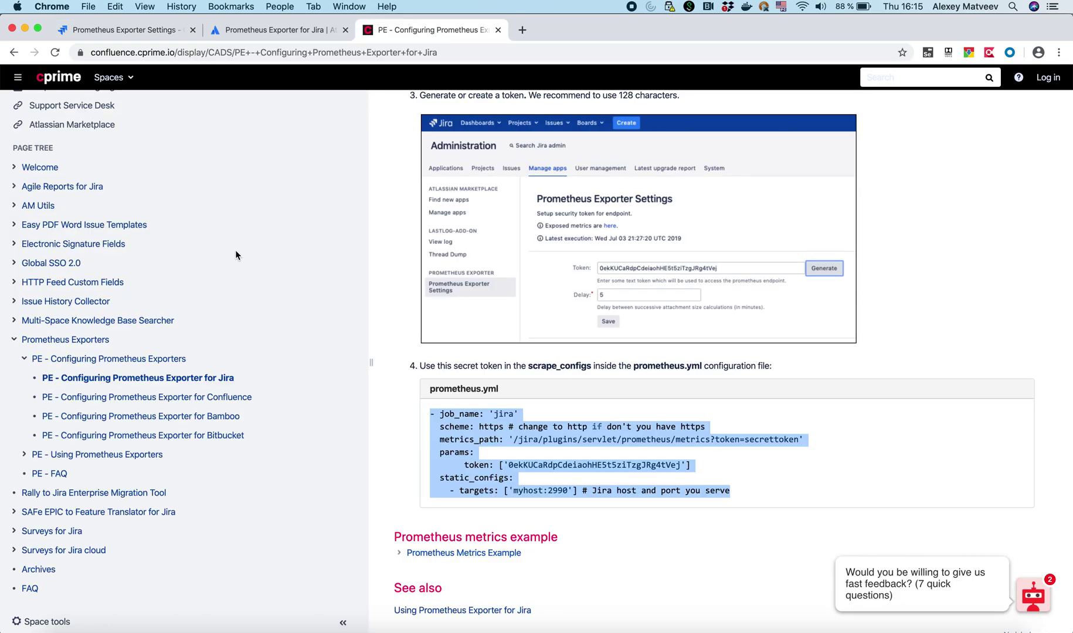
pyautogui.click(484, 443)
pyautogui.click(136, 381)
pyautogui.scroll(-10, 566, 279)
pyautogui.scroll(-6, 655, 291)
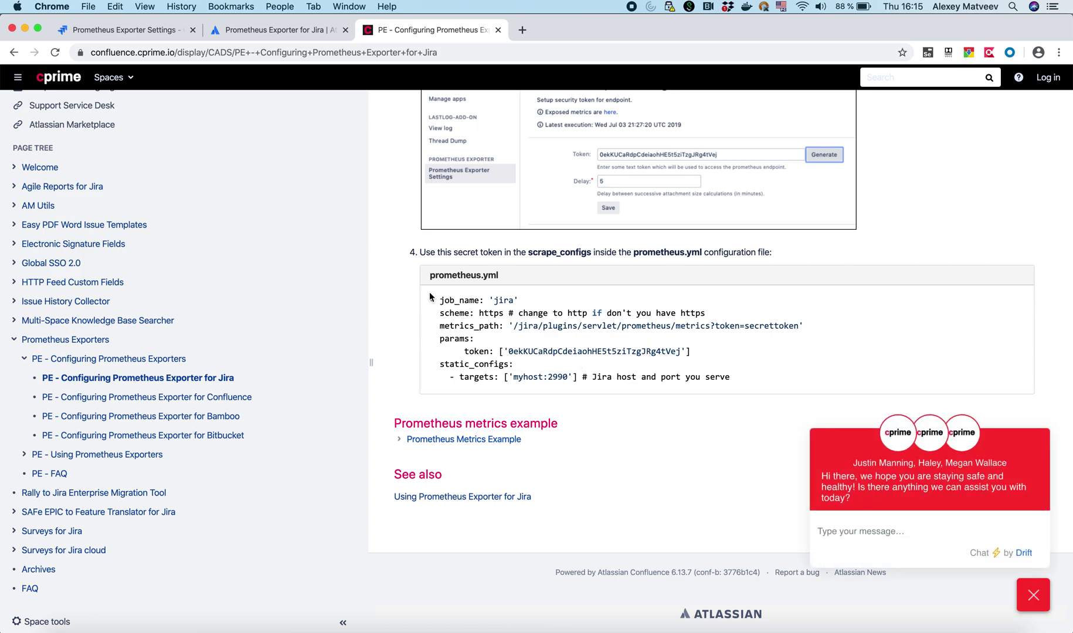
pyautogui.moveTo(445, 301); pyautogui.dragTo(422, 301)
pyautogui.press('super+c')
pyautogui.click(736, 380)
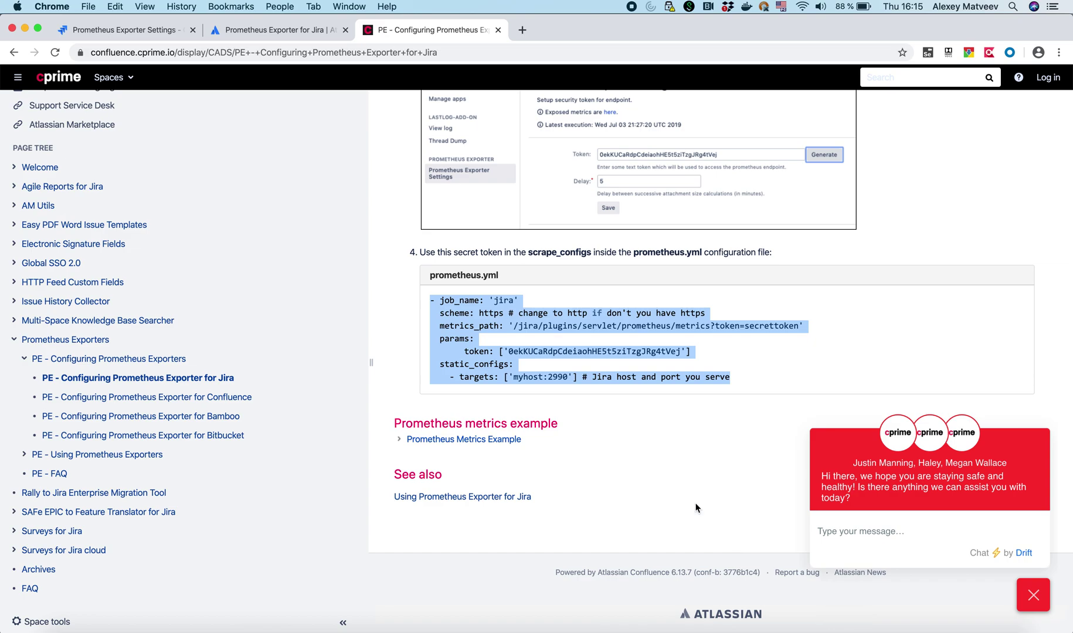
pyautogui.click(915, 628)
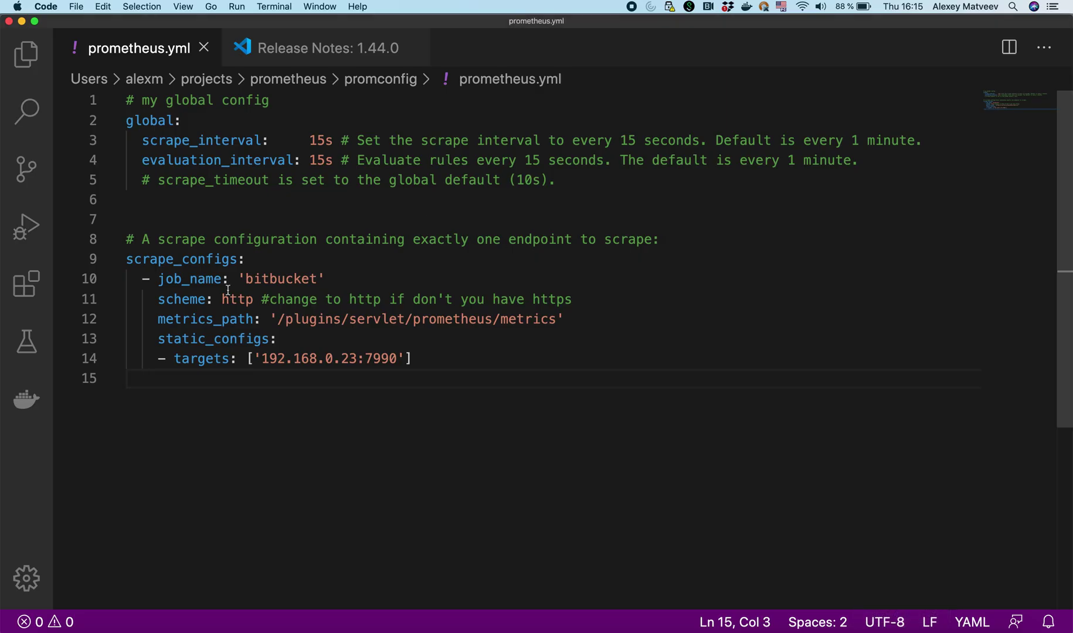
# Paste the jira job, align it with bitbucket, and remove the example token values.
pyautogui.press('super+v')
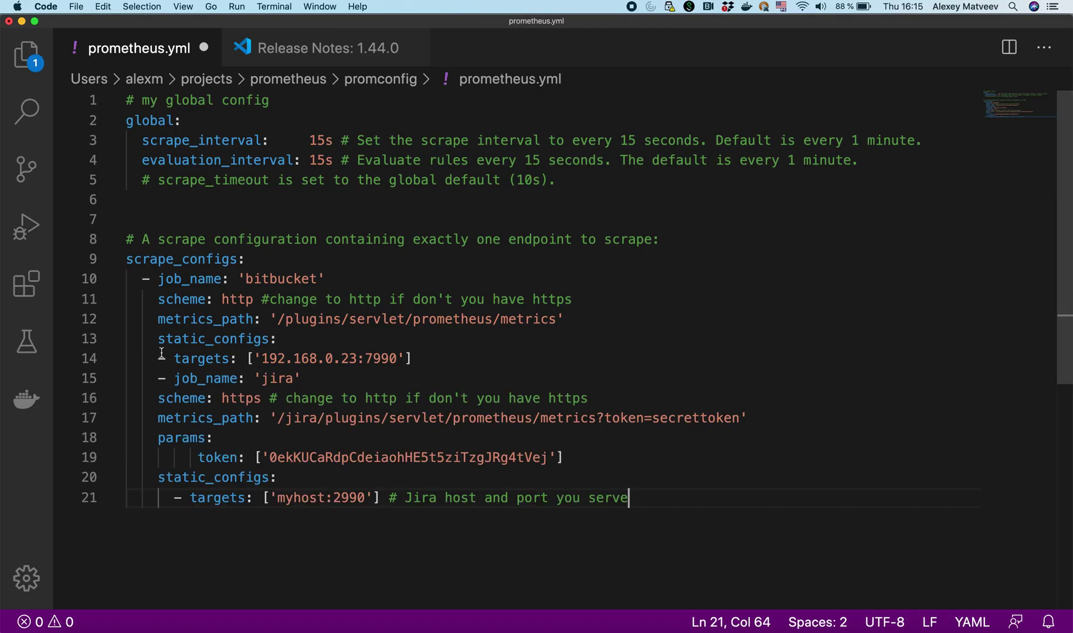
pyautogui.click(158, 378)
pyautogui.click(143, 378)
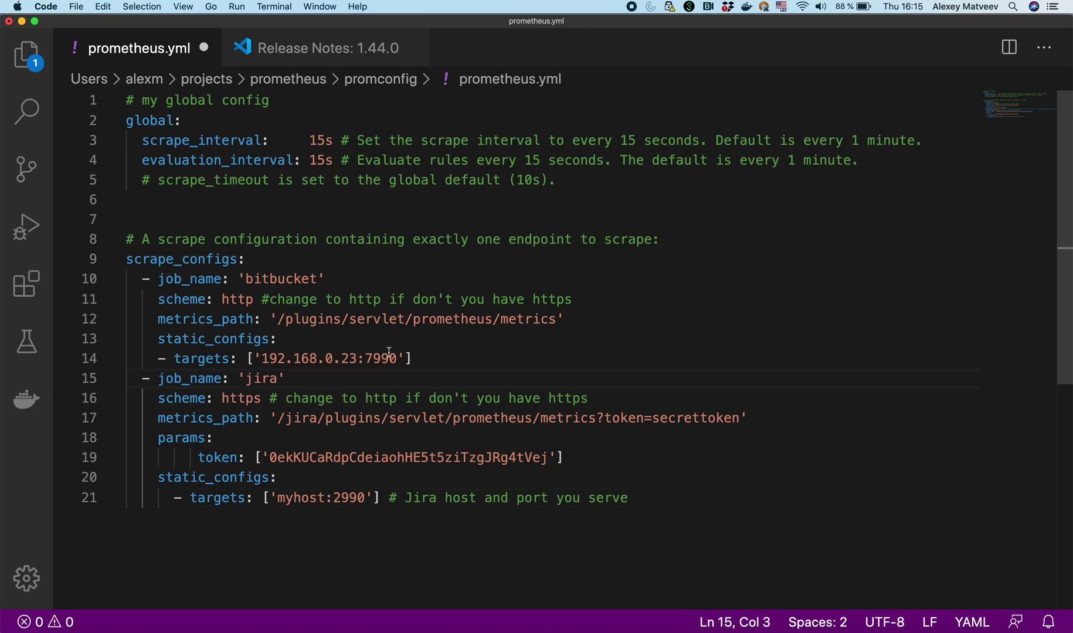
pyautogui.moveTo(740, 417); pyautogui.dragTo(597, 422)
pyautogui.press('BackSpace')
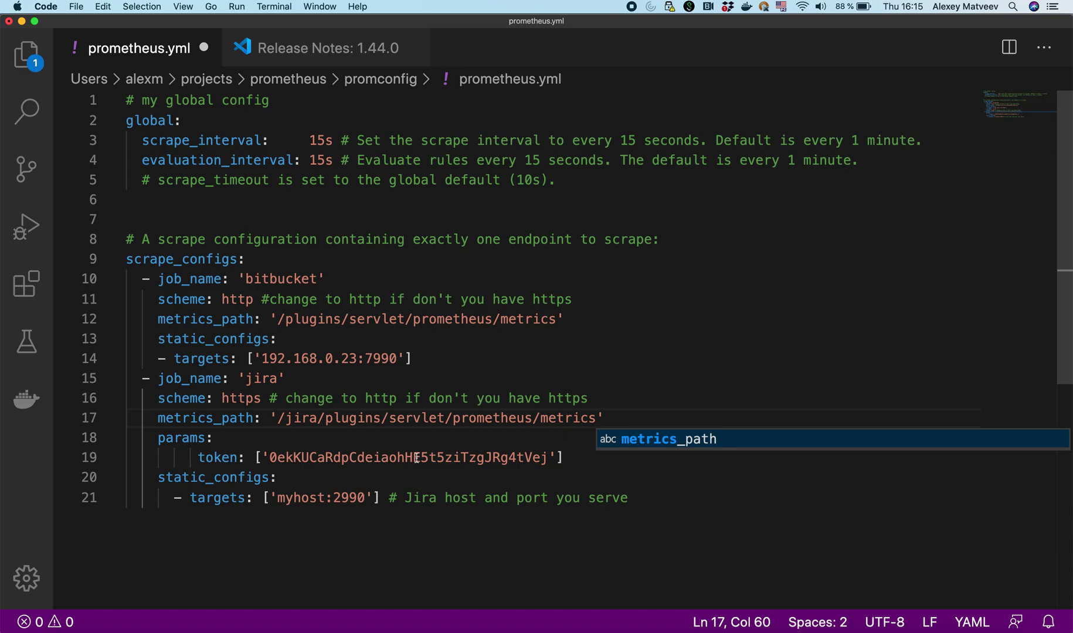
pyautogui.doubleClick(413, 458)
pyautogui.press('BackSpace')
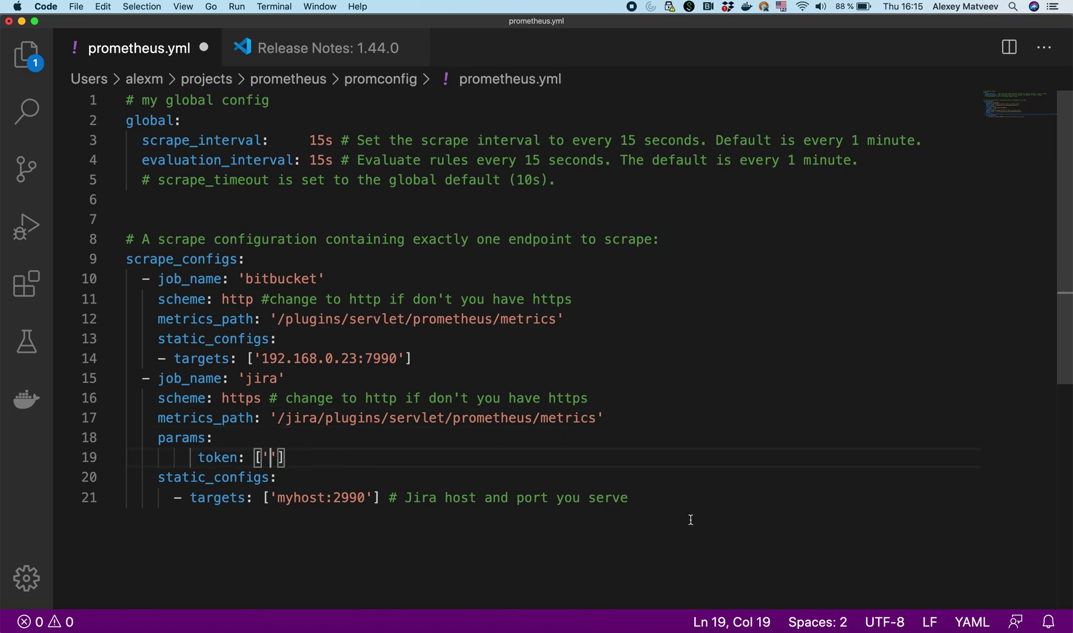
# Paste the Jira exporter token into the jira job's token value and save prometheus.yml.
pyautogui.click(873, 628)
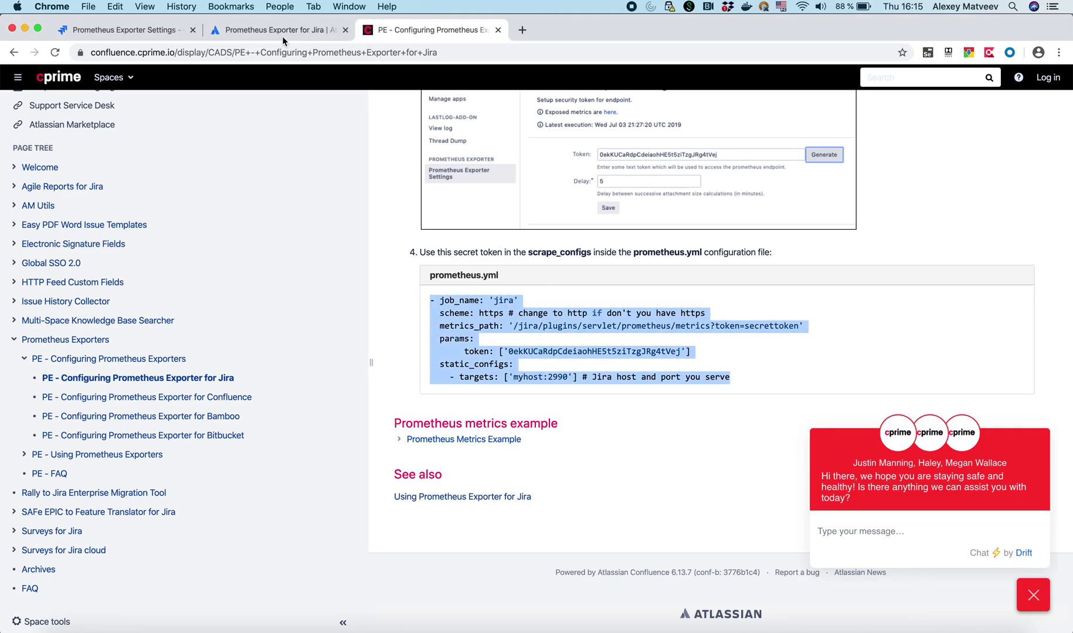
pyautogui.click(258, 32)
pyautogui.click(108, 29)
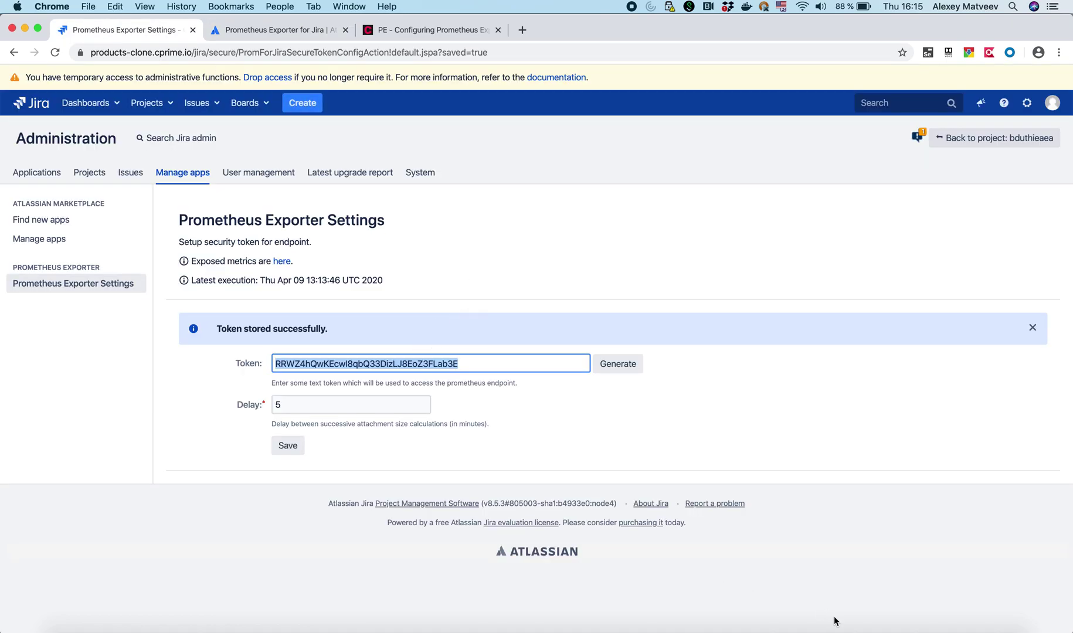
pyautogui.click(904, 623)
pyautogui.press('super+v')
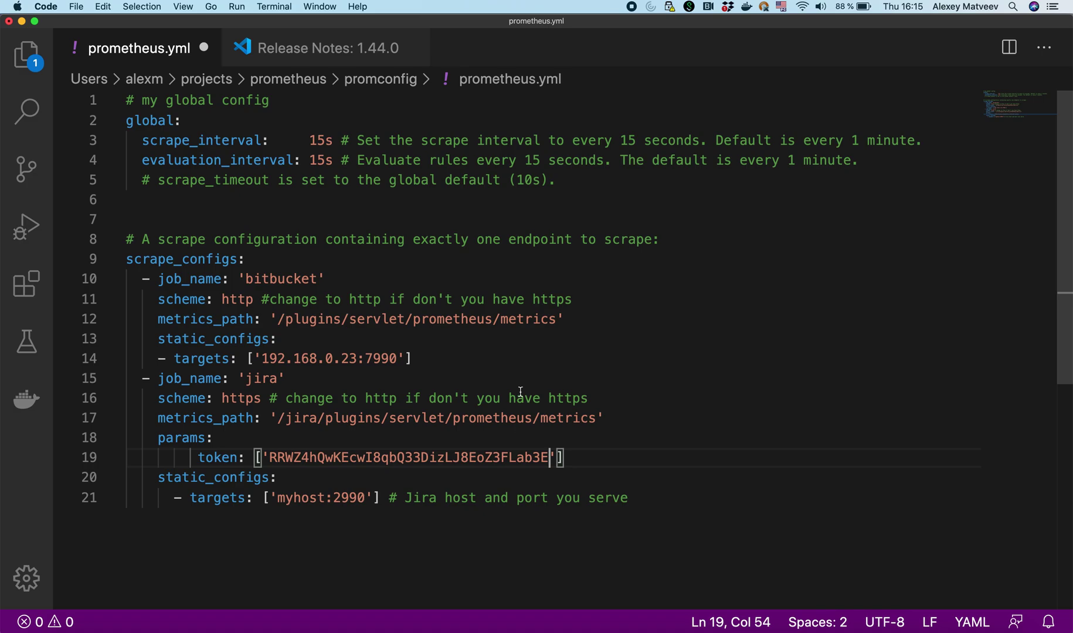
pyautogui.press('super+s')
# Replace myhost:2990 with products-clone.cprime.io, without scheme or slash, and save.
pyautogui.moveTo(277, 498); pyautogui.dragTo(366, 499)
pyautogui.press('super+Tab')
pyautogui.moveTo(194, 52); pyautogui.dragTo(89, 53)
pyautogui.press('super+c')
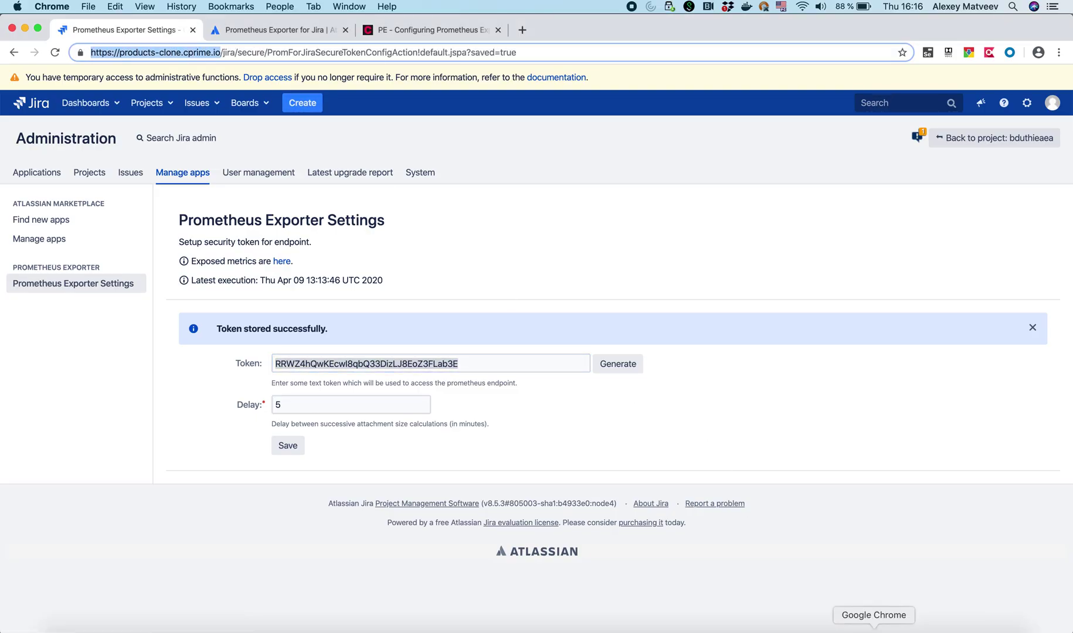
pyautogui.click(902, 626)
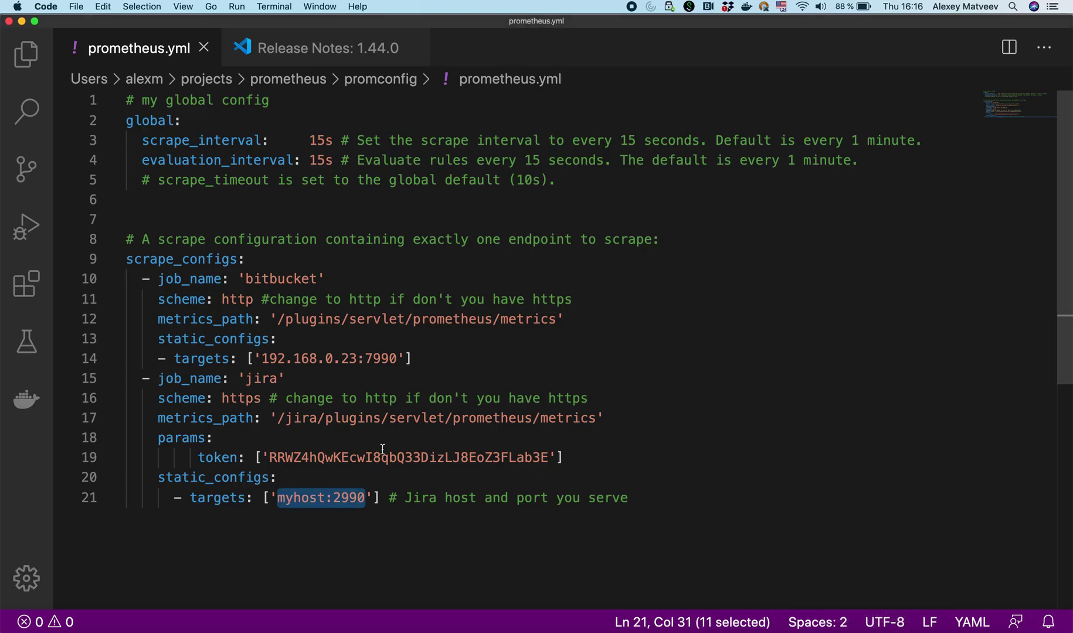
pyautogui.press('super+v')
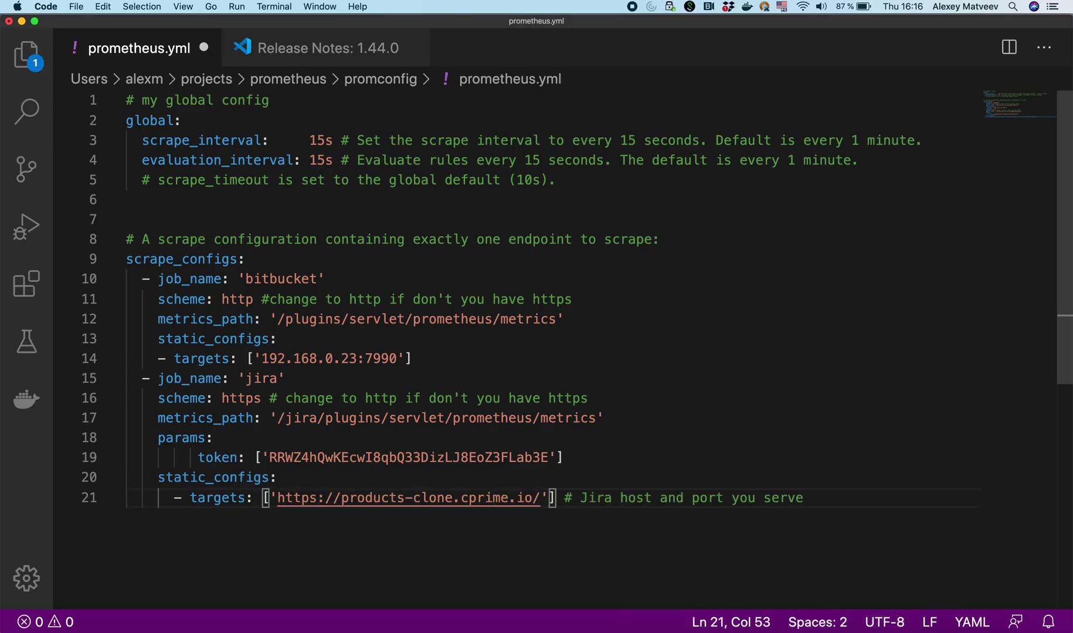
pyautogui.click(340, 497)
pyautogui.press('BackSpace')
pyautogui.press('BackSpace')
pyautogui.press('BackSpace')
pyautogui.press('BackSpace')
pyautogui.press('BackSpace')
pyautogui.press('BackSpace')
pyautogui.press('BackSpace')
pyautogui.press('BackSpace')
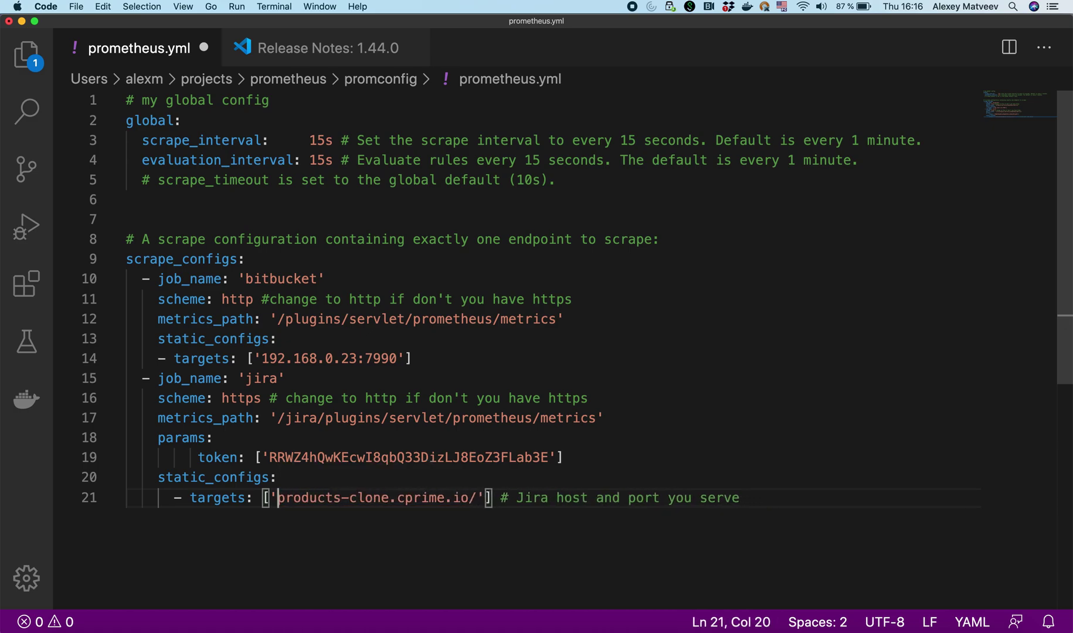
pyautogui.click(478, 497)
pyautogui.press('BackSpace')
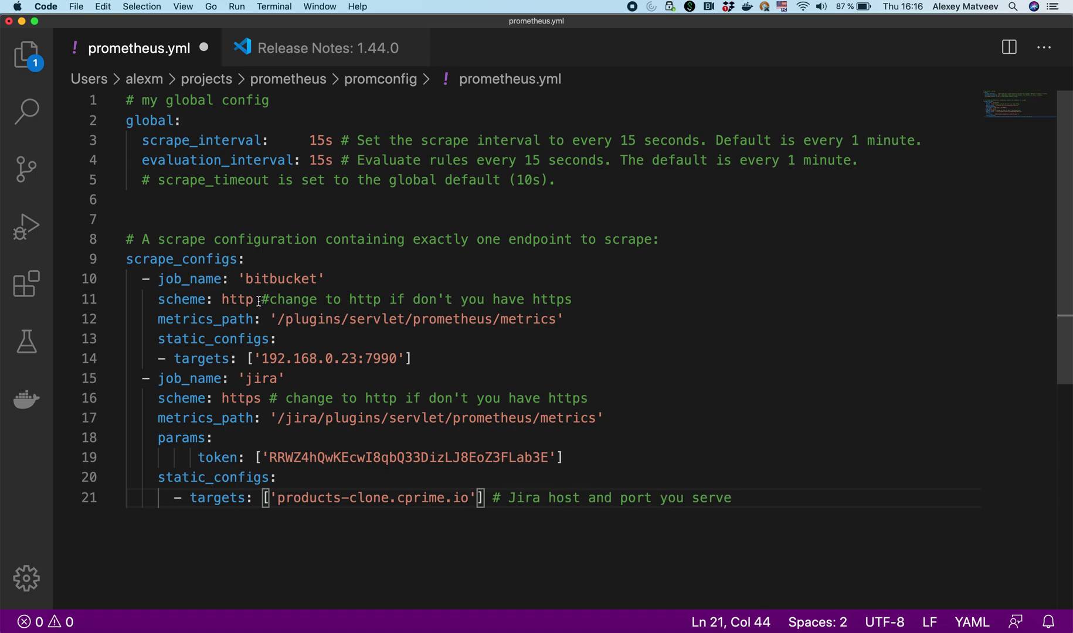
pyautogui.click(256, 299)
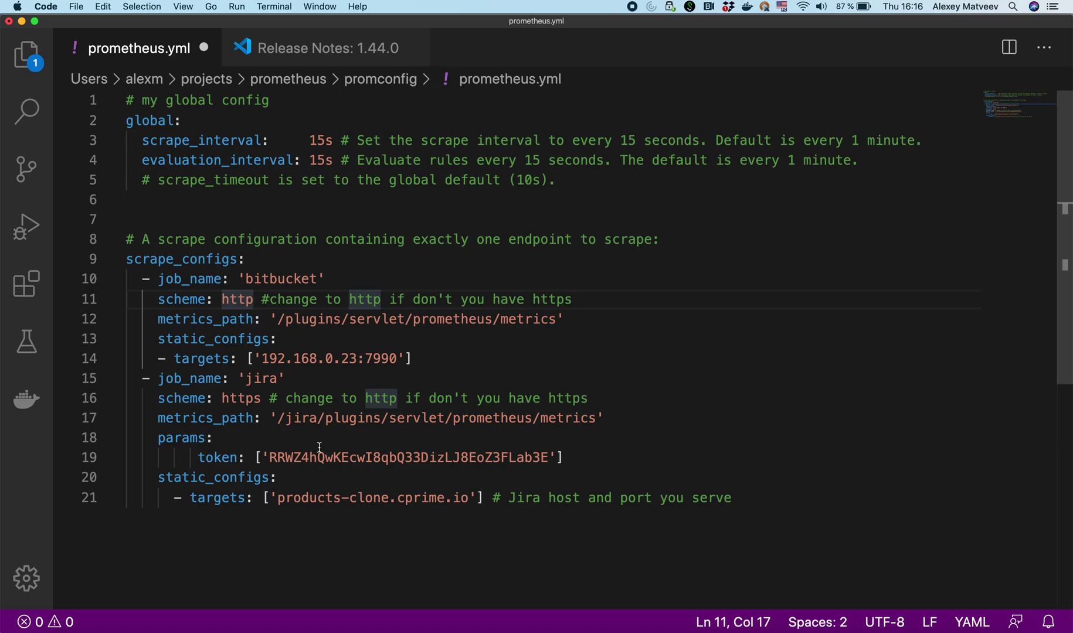
pyautogui.press('super+s')
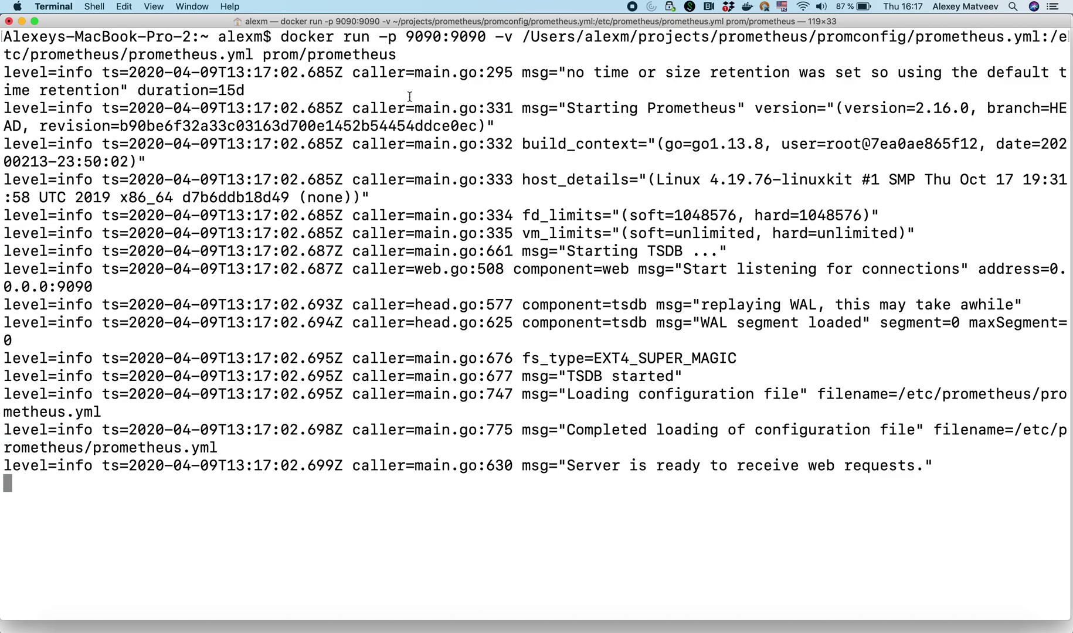
# Return to Chrome's Jira exporter settings.
pyautogui.click(873, 628)
# Load the Prometheus web UI at kubernetes.docker.internal:9090 in a new tab.
pyautogui.click(454, 32)
pyautogui.click(525, 29)
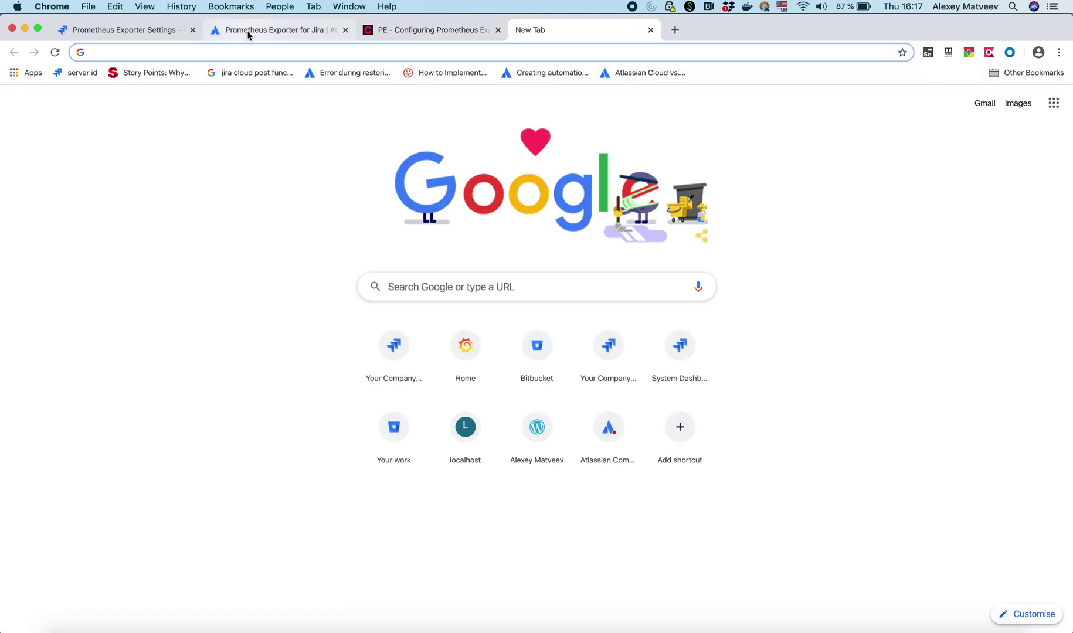
pyautogui.write('loc')
pyautogui.press('BackSpace')
pyautogui.press('BackSpace')
pyautogui.press('BackSpace')
pyautogui.press('BackSpace')
pyautogui.write('k')
pyautogui.press('Return')
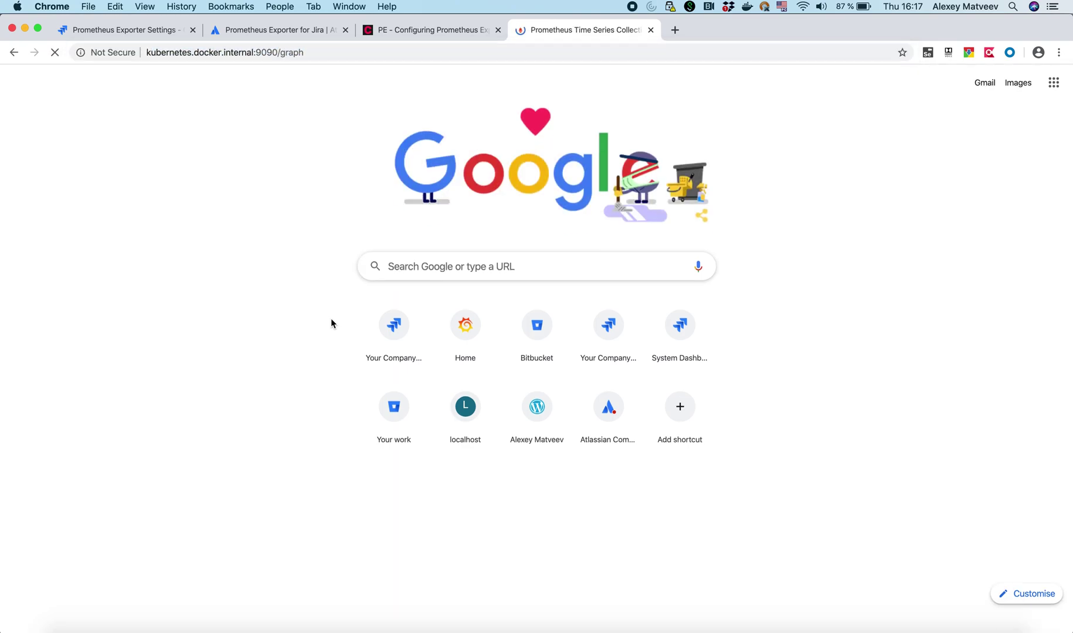
# Check on Status > Targets that the jira target is up.
pyautogui.click(182, 82)
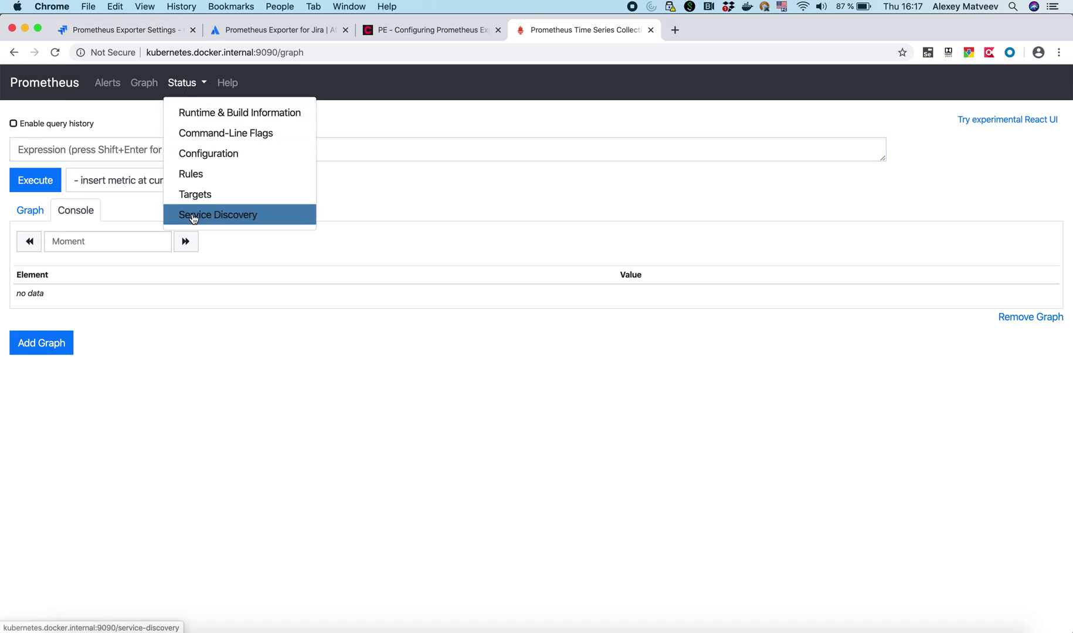
pyautogui.click(202, 194)
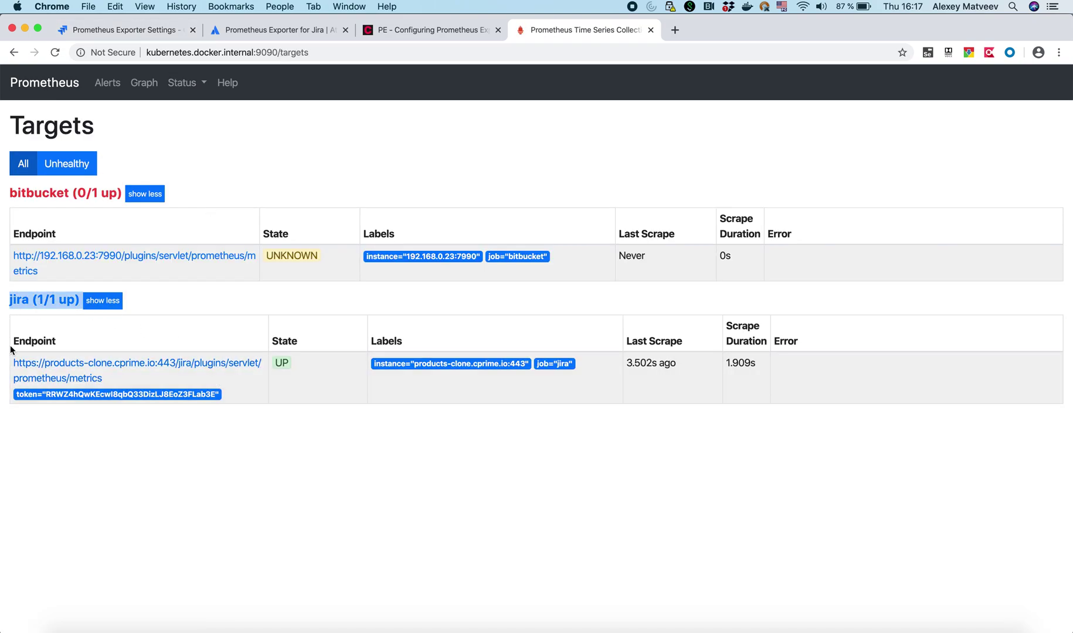
pyautogui.moveTo(7, 304); pyautogui.dragTo(13, 351)
pyautogui.moveTo(363, 406); pyautogui.dragTo(351, 407)
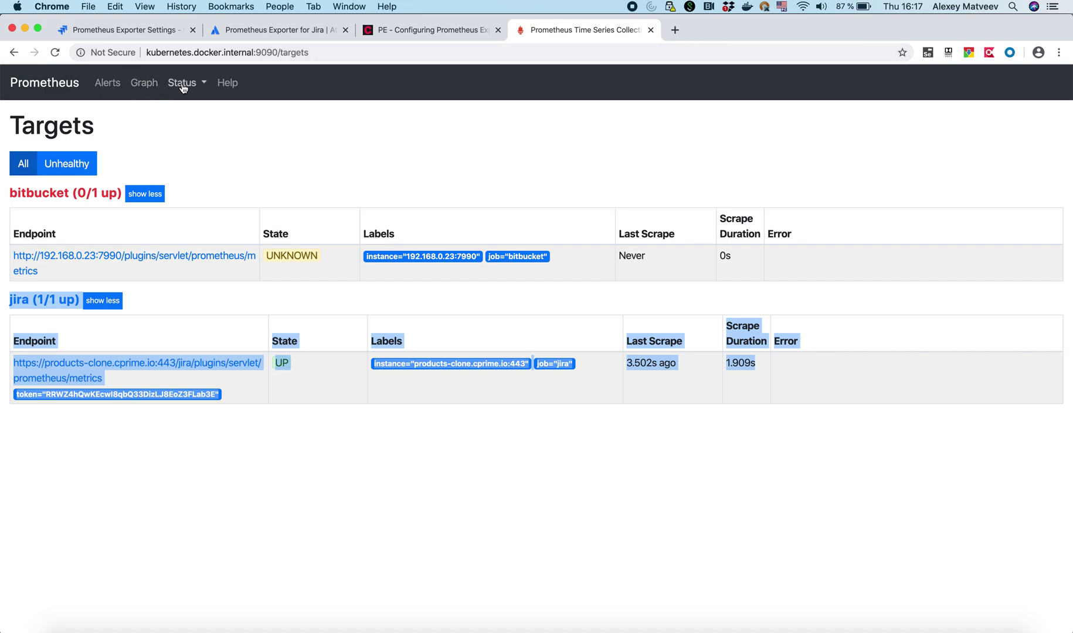
# Query jira_active_cluster_nodes_gauge on the Graph page, returning 4.
pyautogui.click(140, 85)
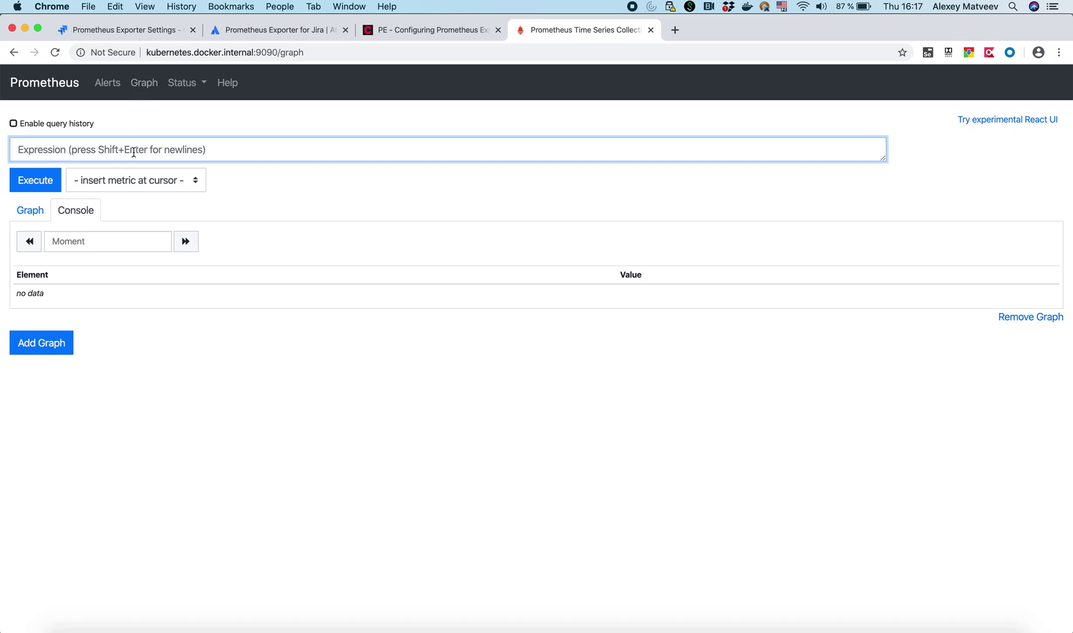
pyautogui.write('jir')
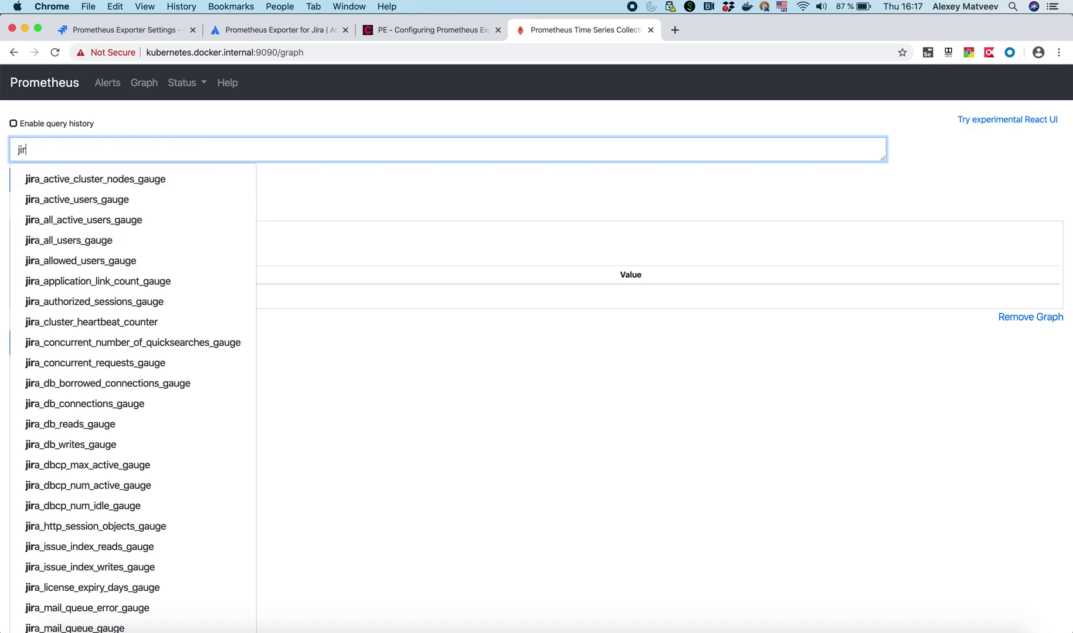
pyautogui.press('Down')
pyautogui.press('Return')
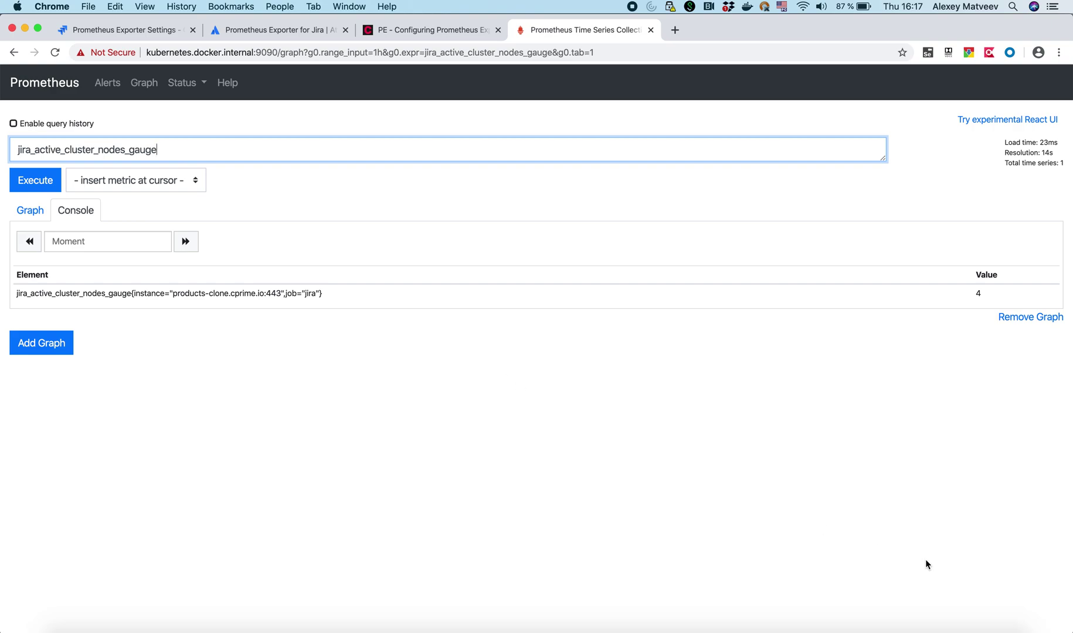
pyautogui.press('super+Tab')
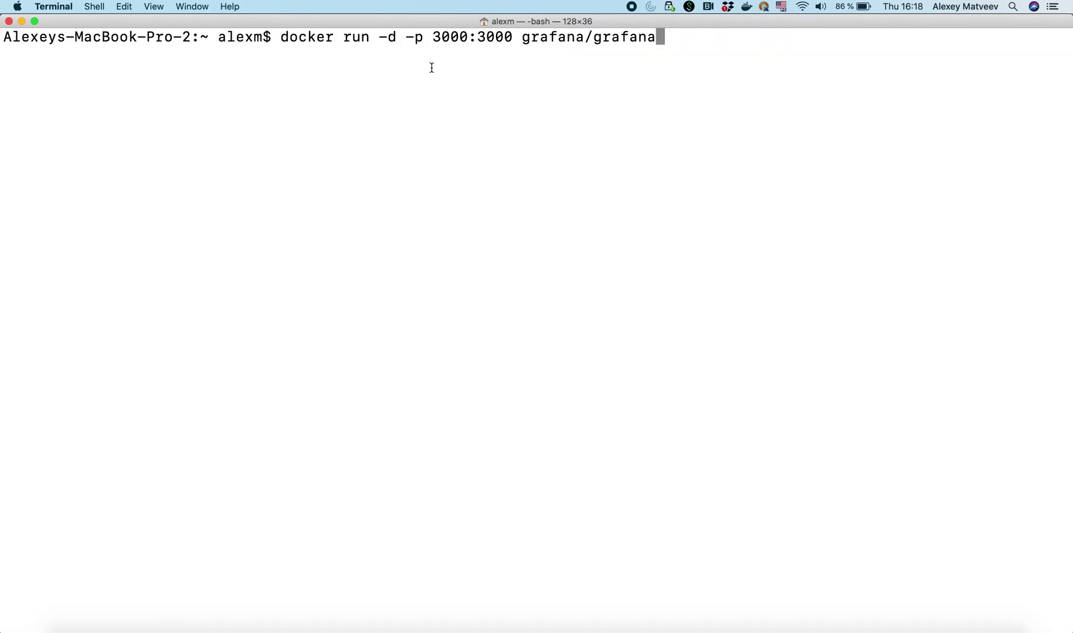
# Run the detached grafana/grafana container on port 3000 and return to Chrome.
pyautogui.press('Return')
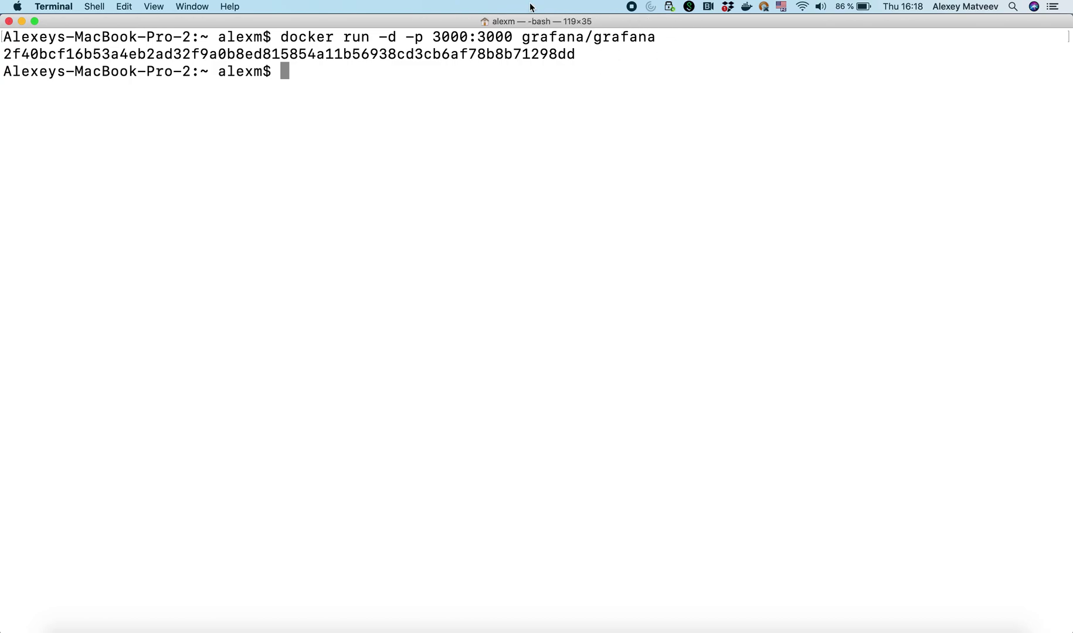
pyautogui.doubleClick(450, 37)
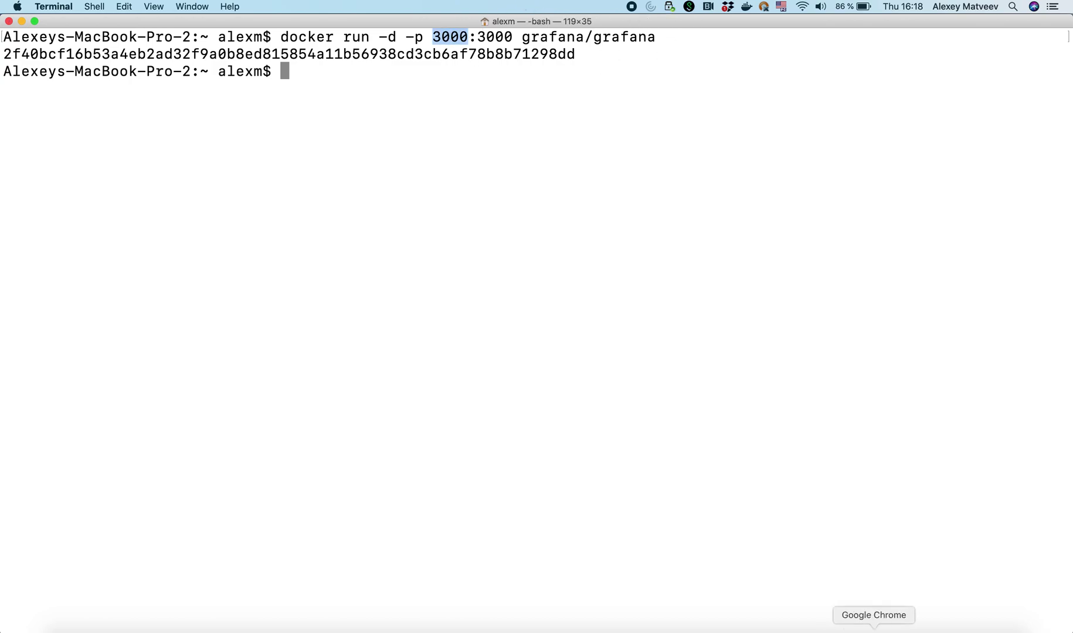
pyautogui.click(873, 630)
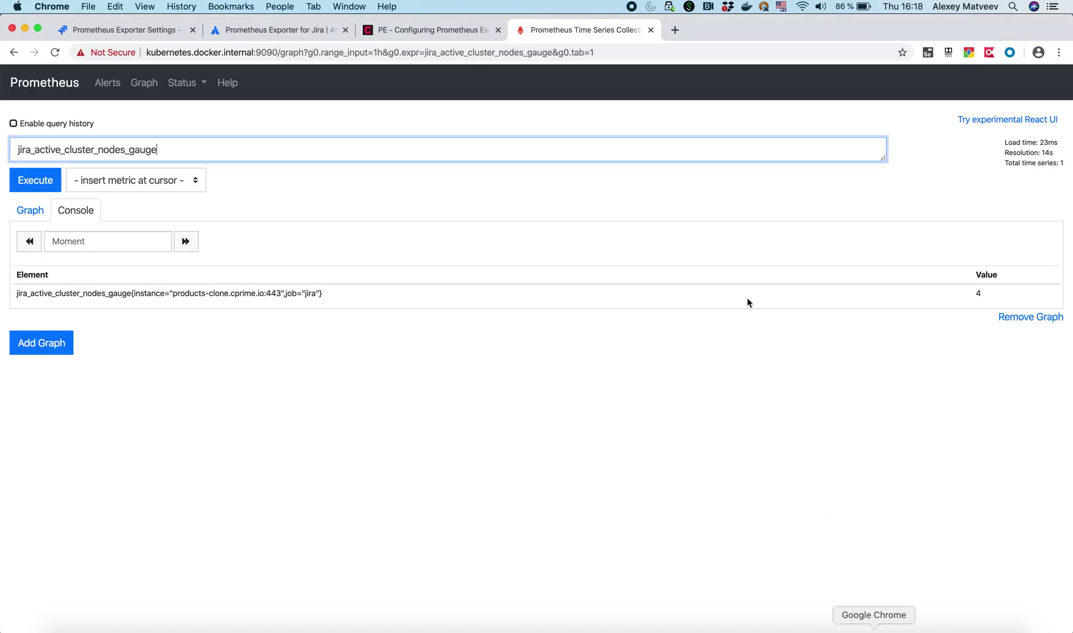
# Load Grafana at localhost:3000 in a new tab and log in with the autofilled credentials.
pyautogui.click(674, 30)
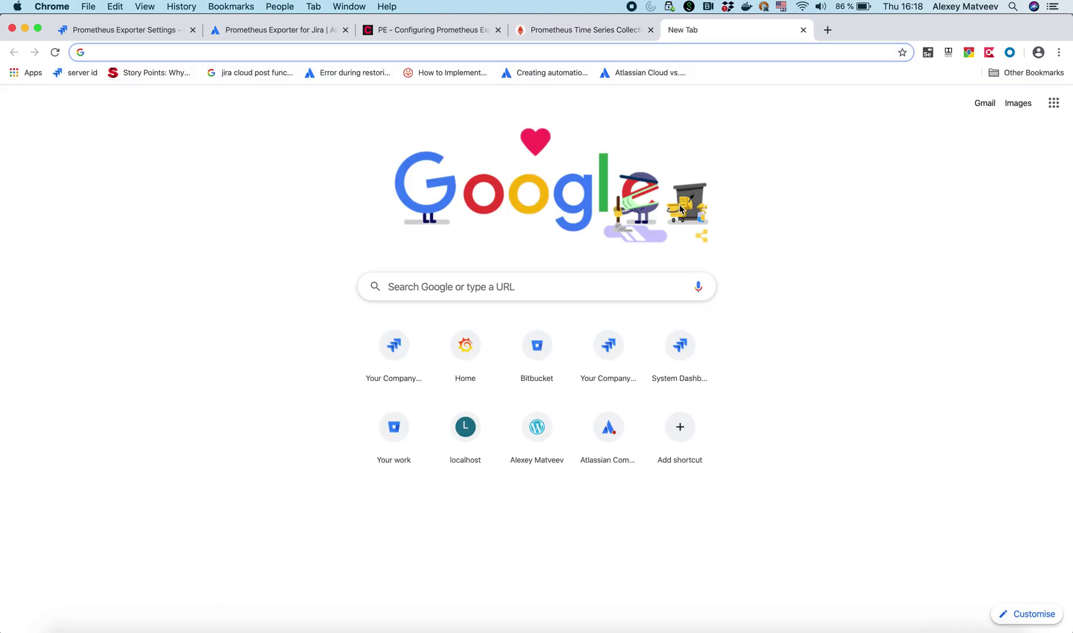
pyautogui.write('loc')
pyautogui.press('Right')
pyautogui.press('BackSpace')
pyautogui.press('BackSpace')
pyautogui.press('BackSpace')
pyautogui.press('BackSpace')
pyautogui.press('BackSpace')
pyautogui.press('BackSpace')
pyautogui.press('BackSpace')
pyautogui.press('BackSpace')
pyautogui.press('BackSpace')
pyautogui.write('3000')
pyautogui.press('Return')
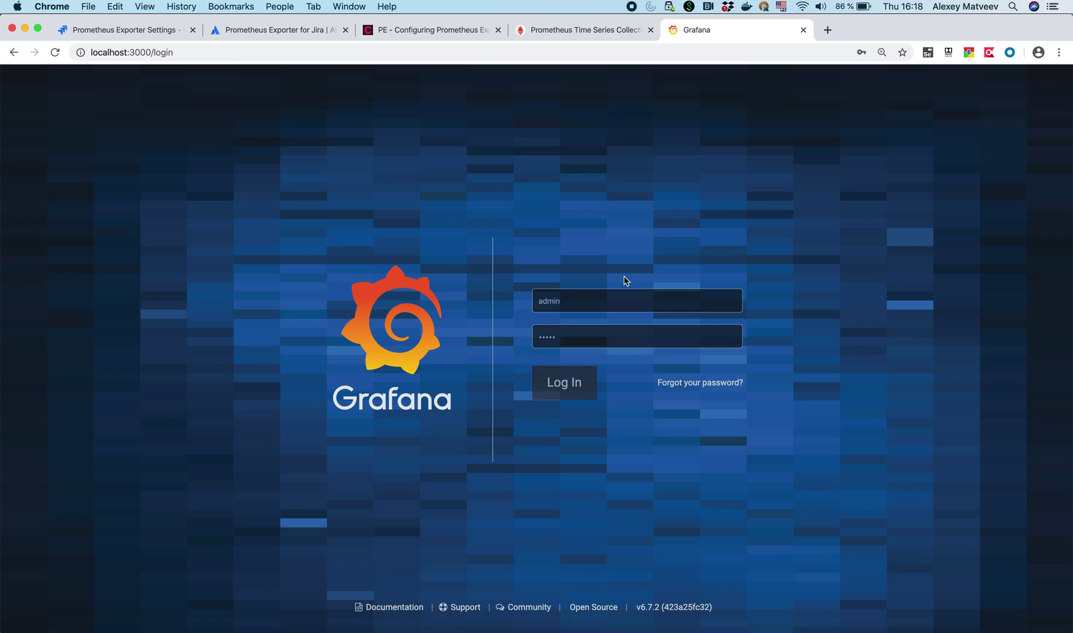
pyautogui.click(562, 387)
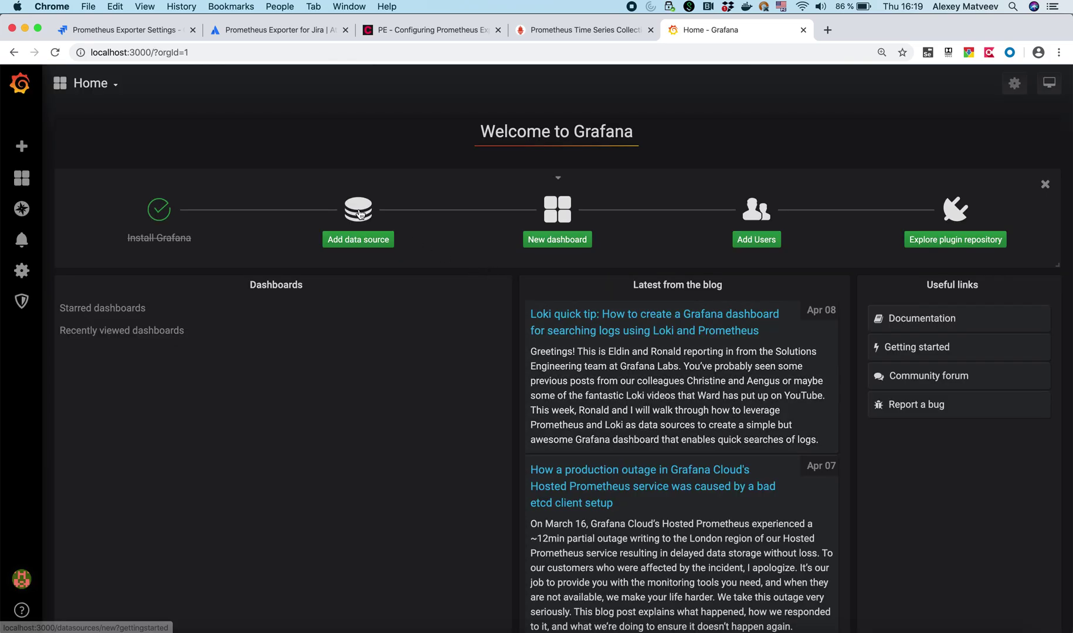
pyautogui.click(361, 212)
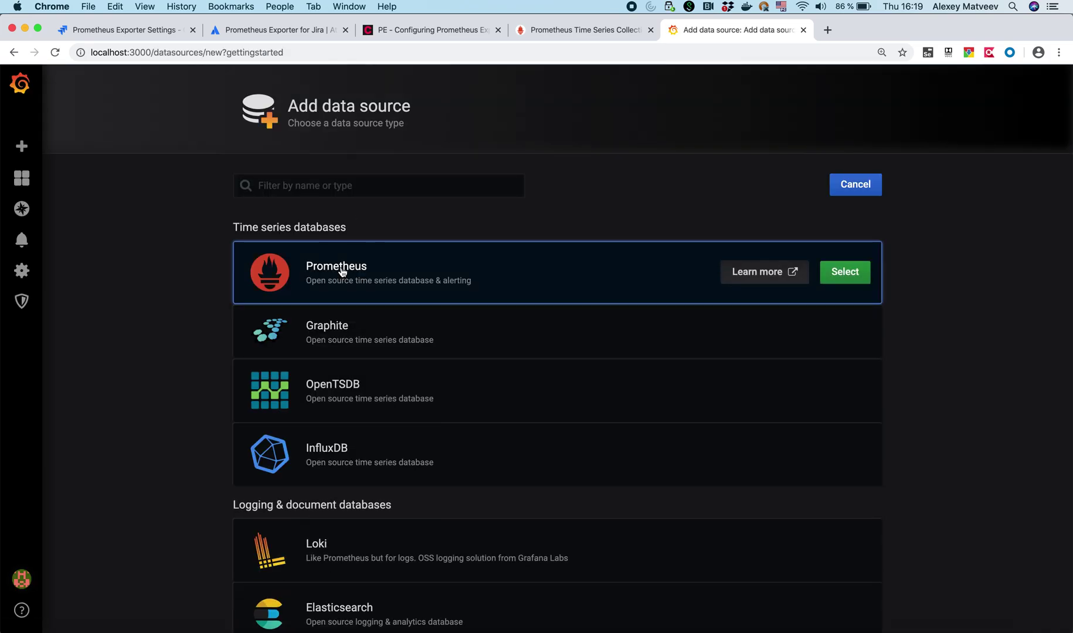
# Choose Prometheus as the data source type and copy the Prometheus address.
pyautogui.click(342, 271)
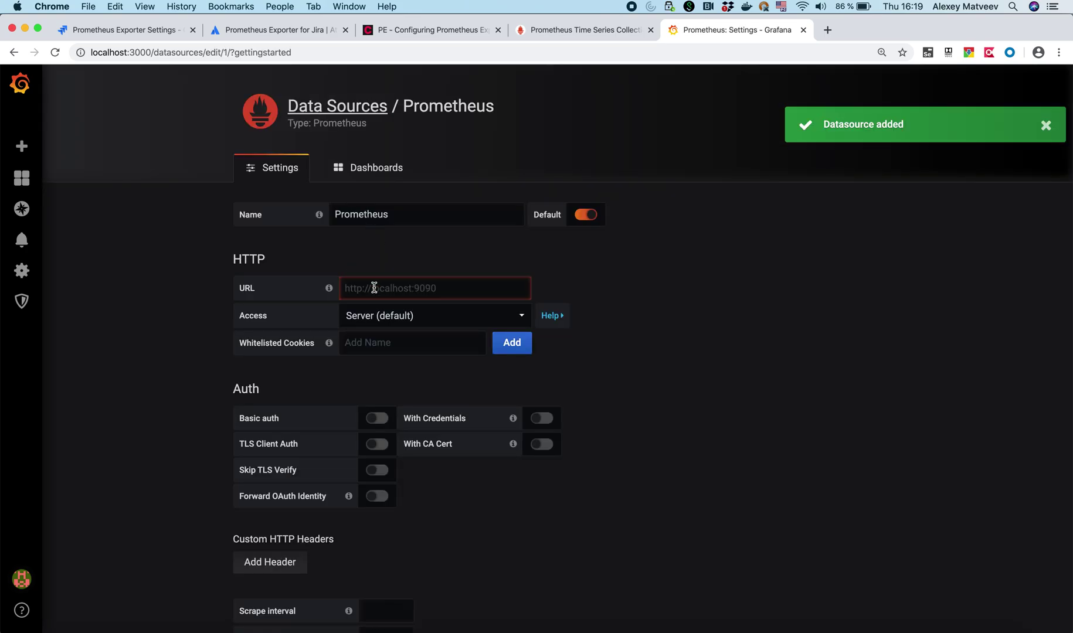
pyautogui.moveTo(232, 293)
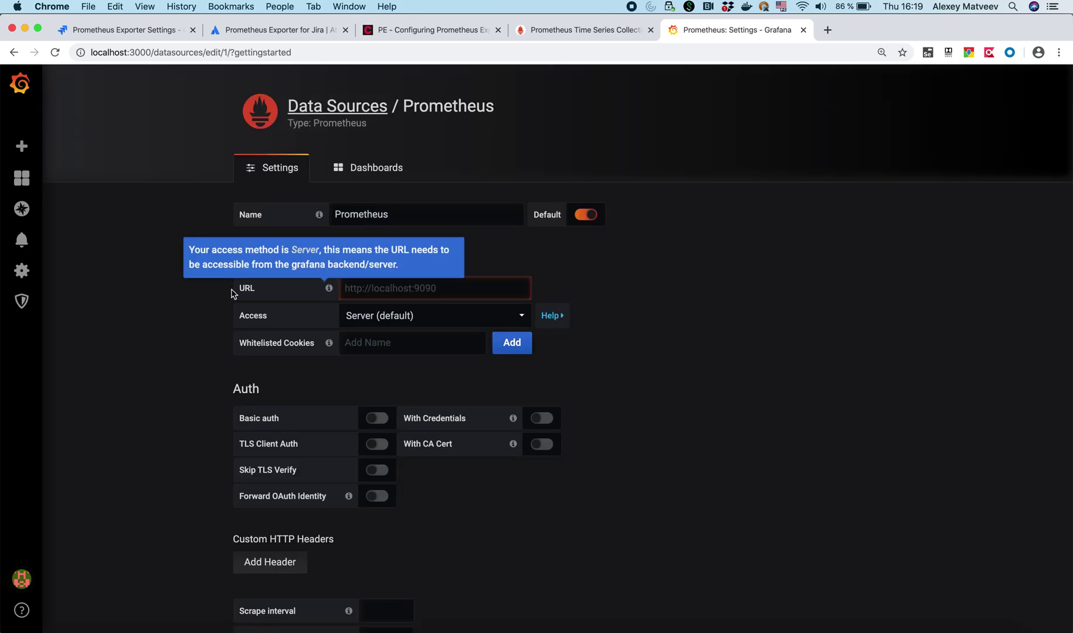
pyautogui.click(547, 28)
pyautogui.moveTo(279, 52); pyautogui.dragTo(94, 55)
pyautogui.press('super+c')
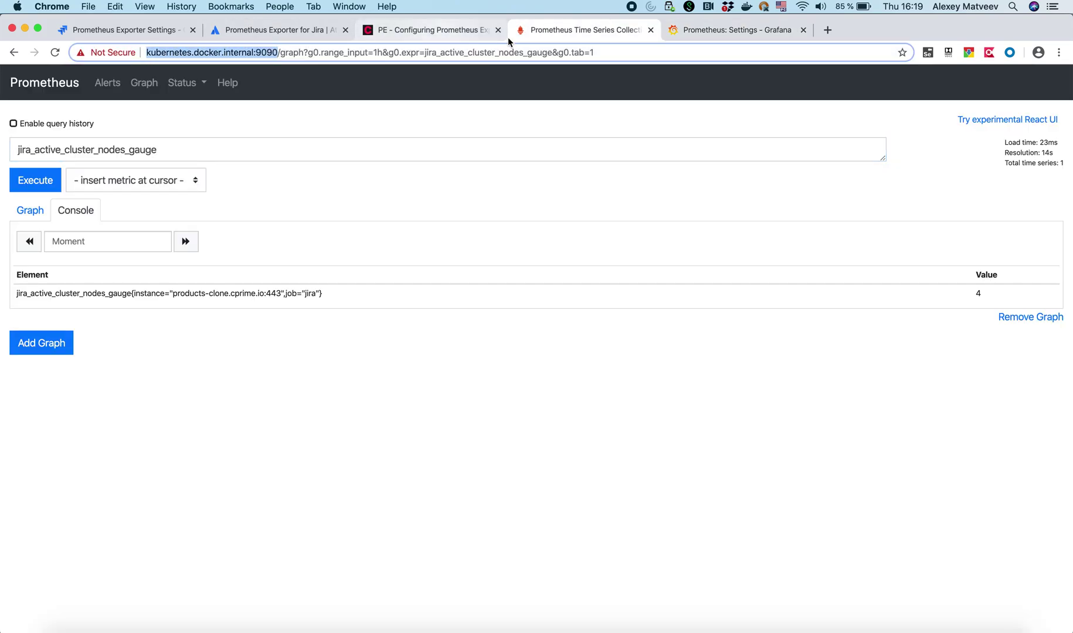
pyautogui.click(736, 28)
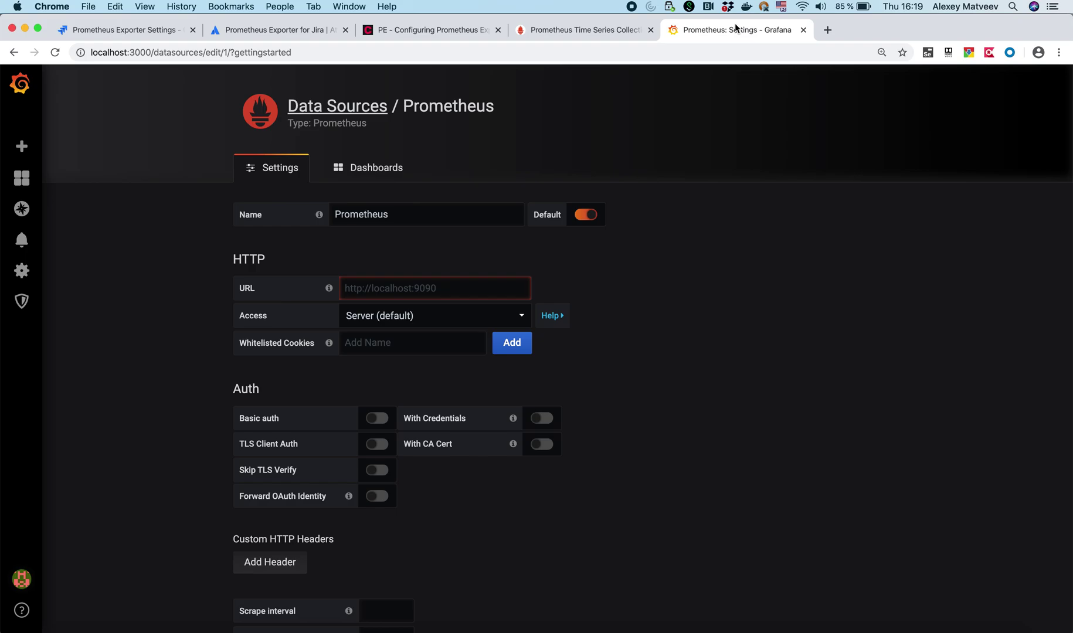
pyautogui.click(365, 286)
pyautogui.press('super+v')
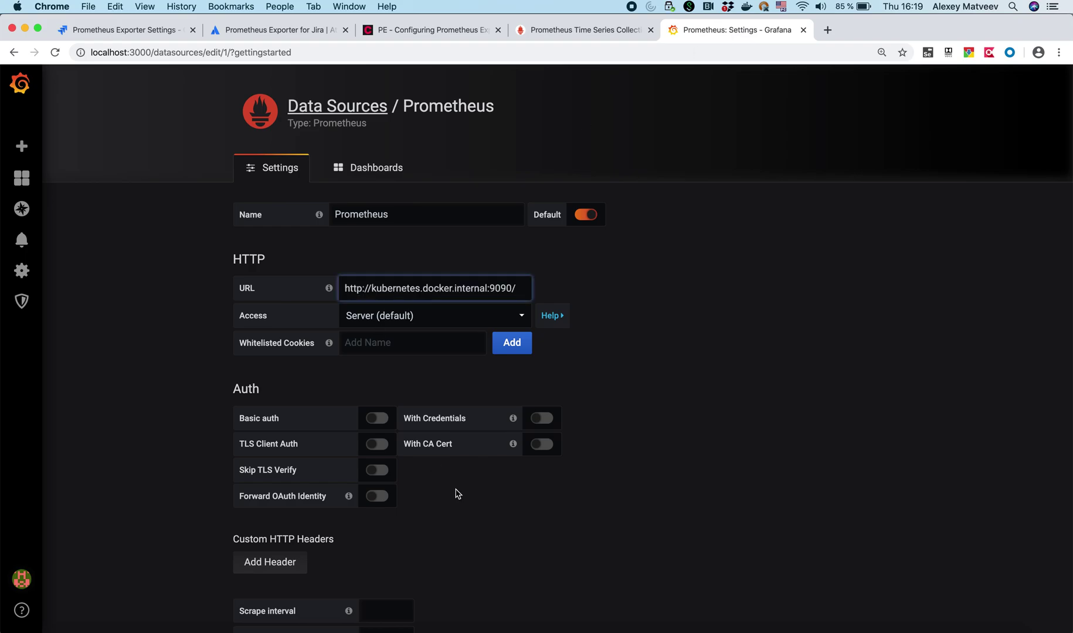
pyautogui.scroll(-5, 475, 549)
pyautogui.click(266, 556)
pyautogui.scroll(5, 704, 401)
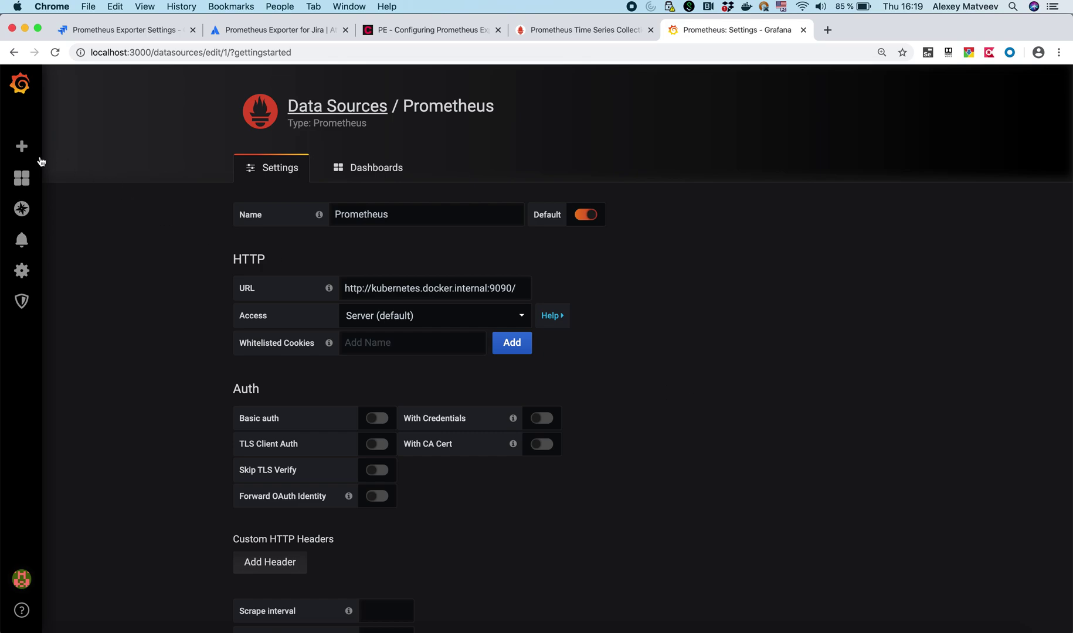
# In a new tab, search Google for 'markelov jira' and open the Atlassian Marketplace vendor result.
pyautogui.moveTo(79, 146)
pyautogui.click(827, 31)
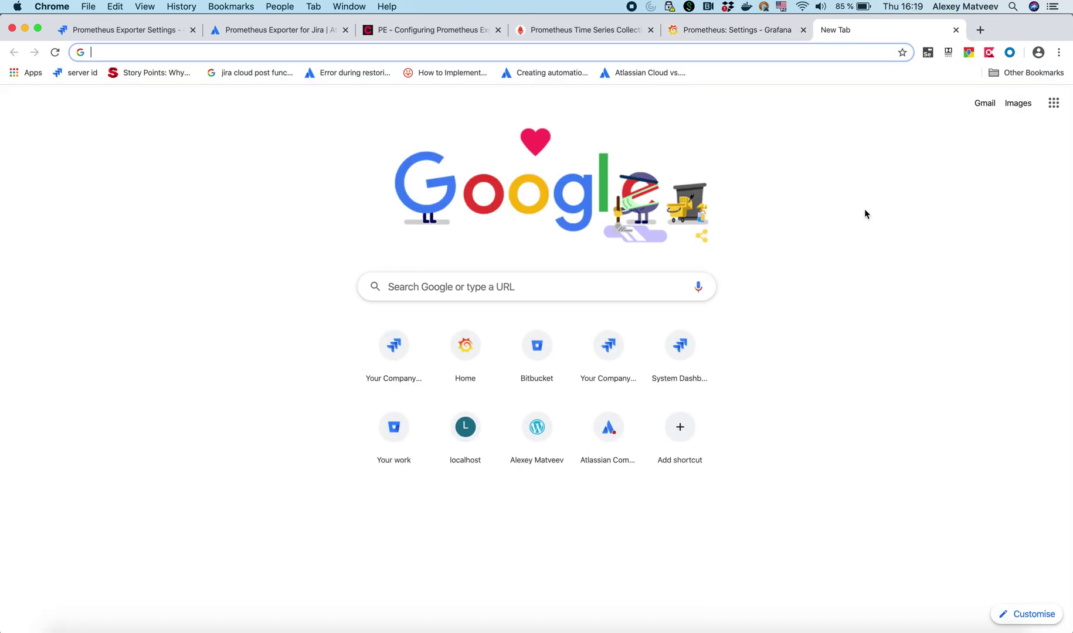
pyautogui.write('markelov ')
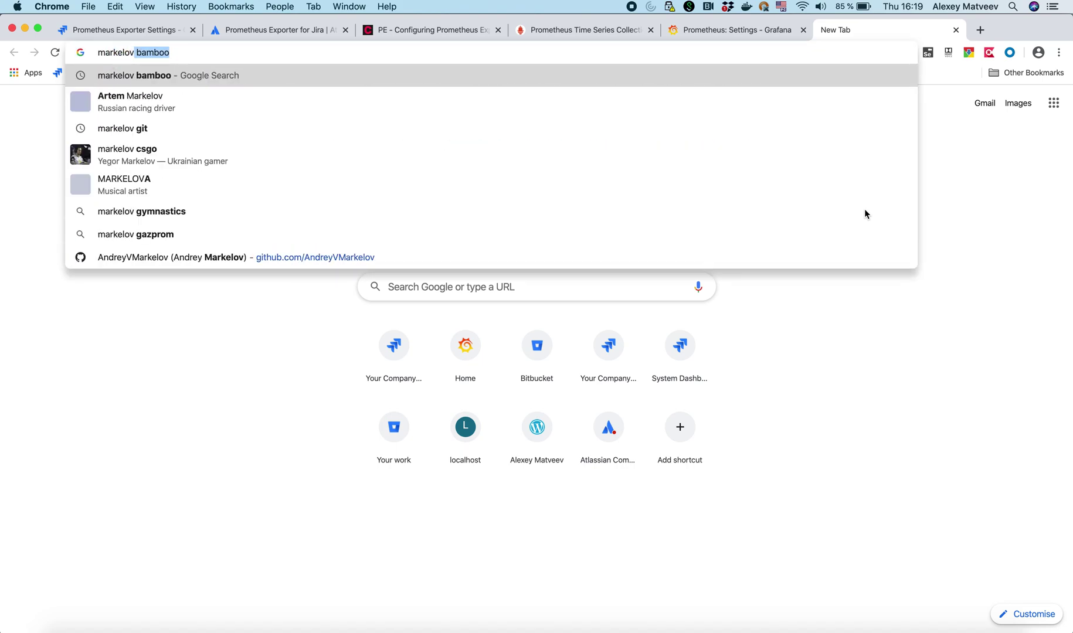
pyautogui.write('jira')
pyautogui.press('Return')
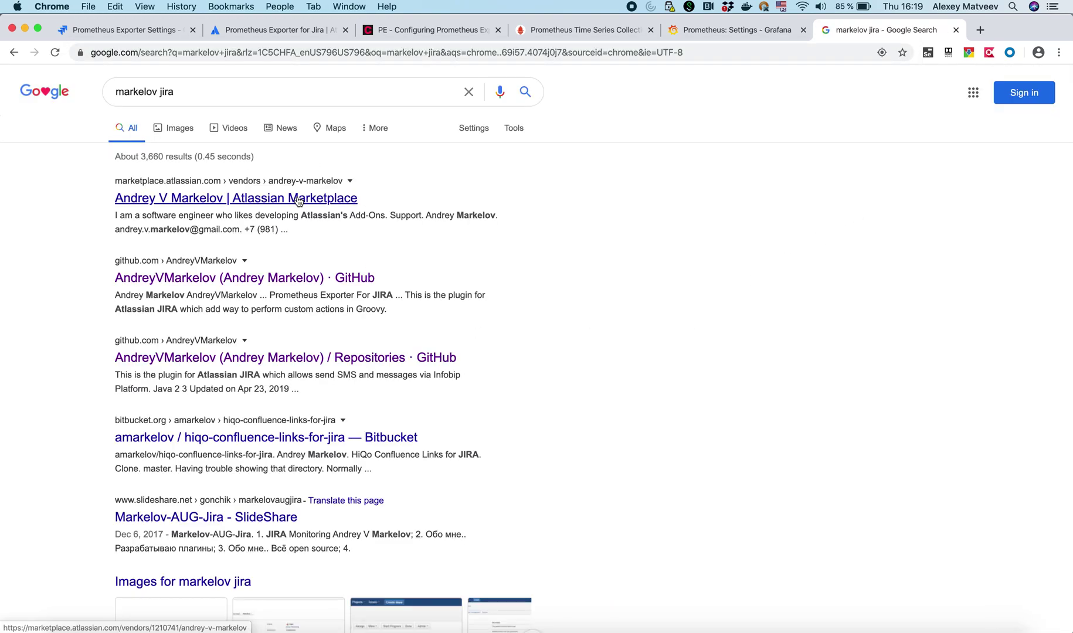
pyautogui.click(297, 199)
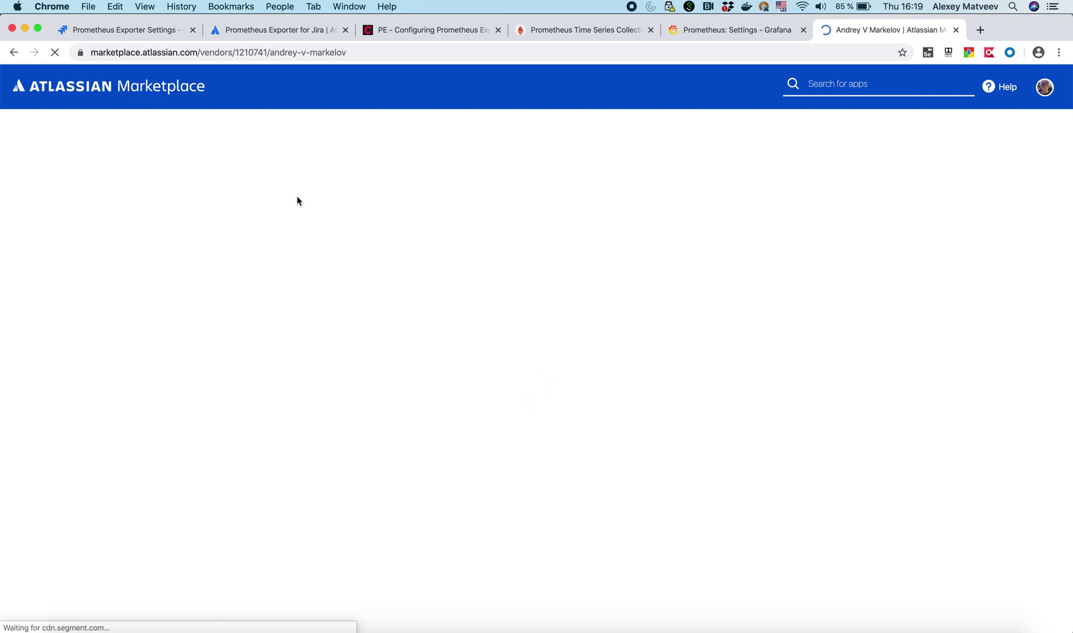
# Back in the results, open the author's GitHub profile and the jira-prometheus-exporter repository.
pyautogui.click(14, 52)
pyautogui.click(224, 282)
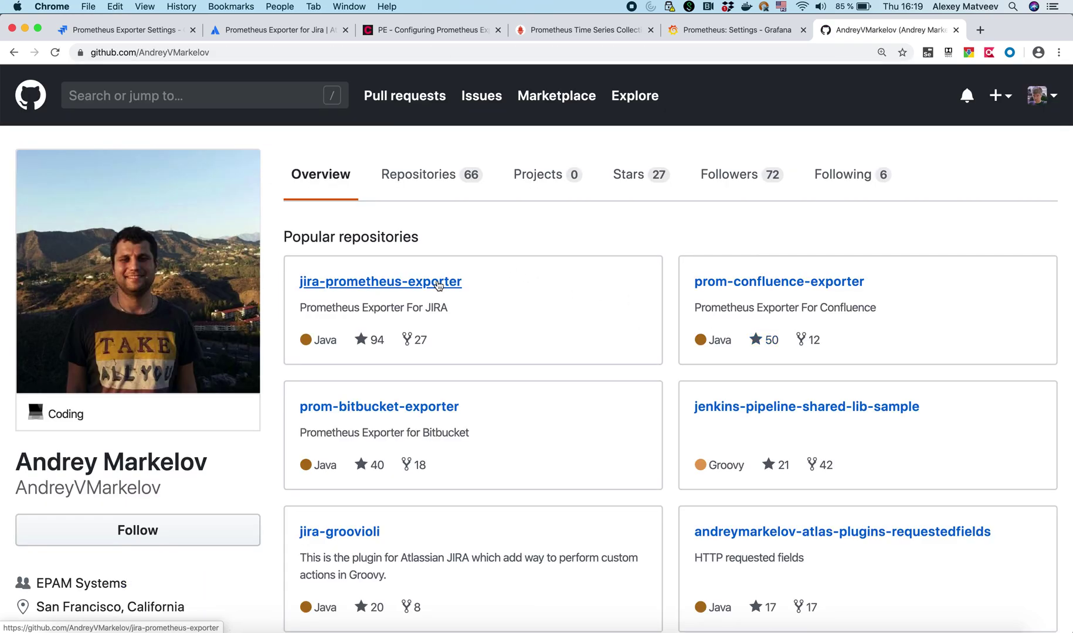
pyautogui.click(439, 282)
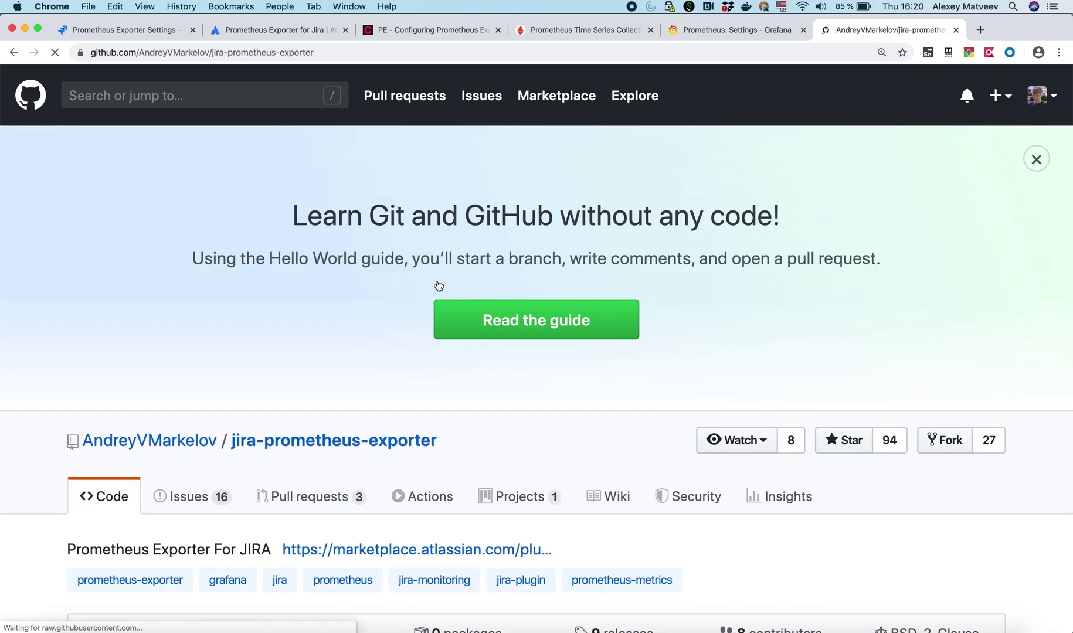
# Open grafana/dashboard.json in the jira-prometheus-exporter repository and skim its contents.
pyautogui.scroll(-8, 438, 286)
pyautogui.click(139, 304)
pyautogui.scroll(-5, 179, 361)
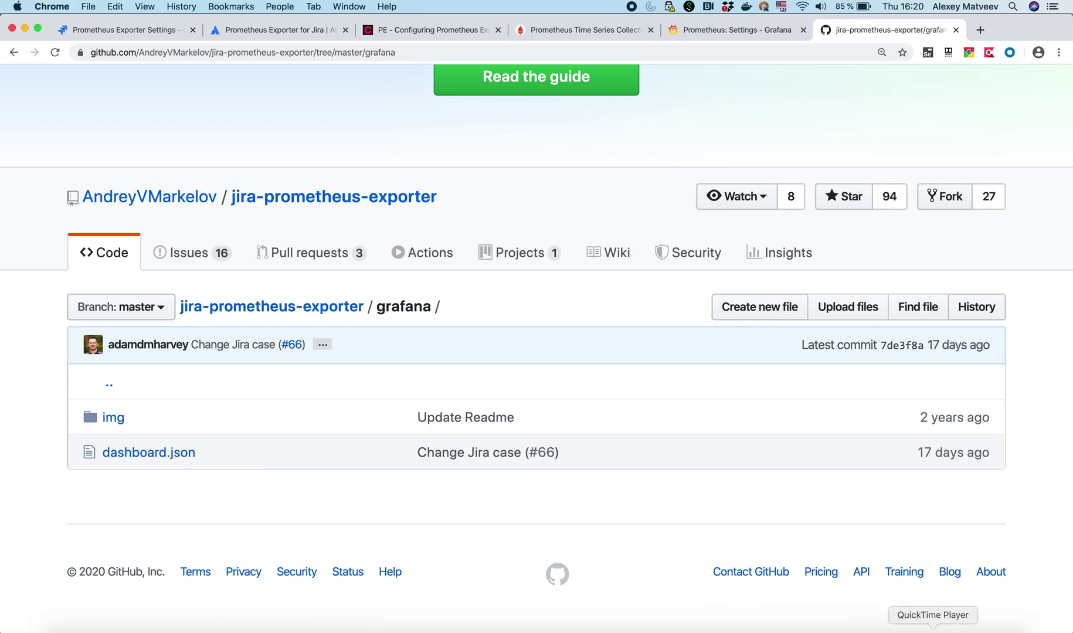
pyautogui.click(137, 456)
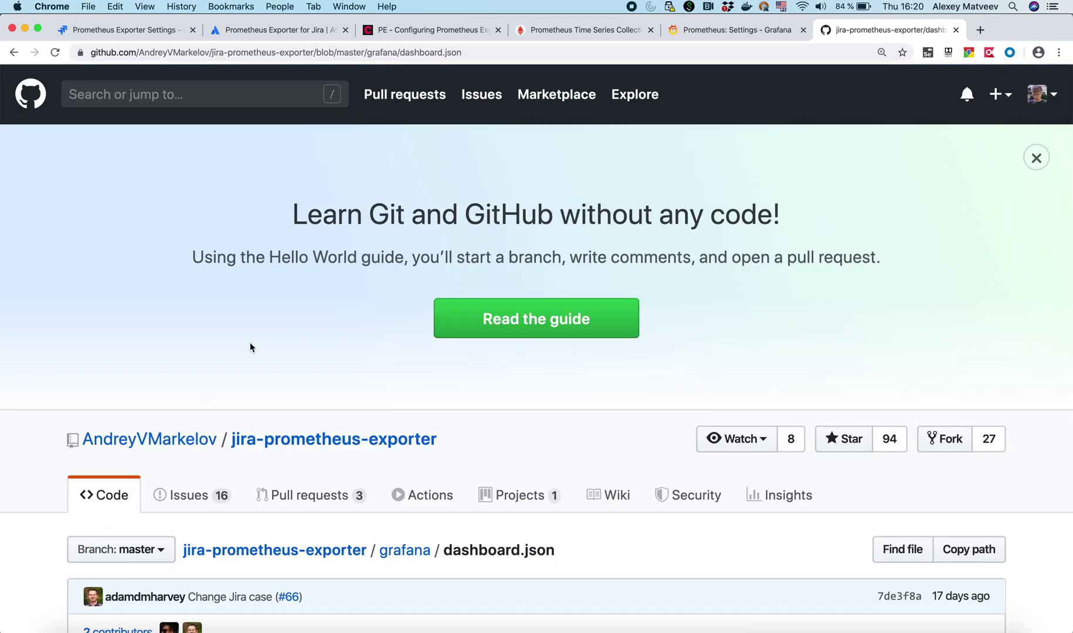
pyautogui.scroll(-10, 250, 342)
pyautogui.scroll(5, 250, 347)
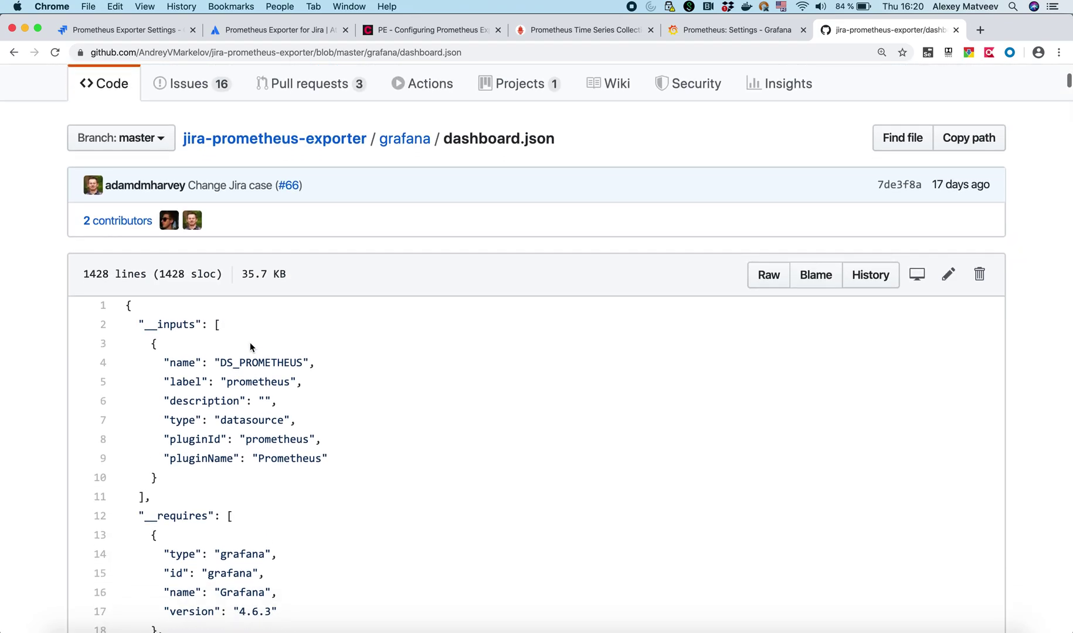
# Select all text on the dashboard.json page, clear the selection, and return to Grafana.
pyautogui.press('super+a')
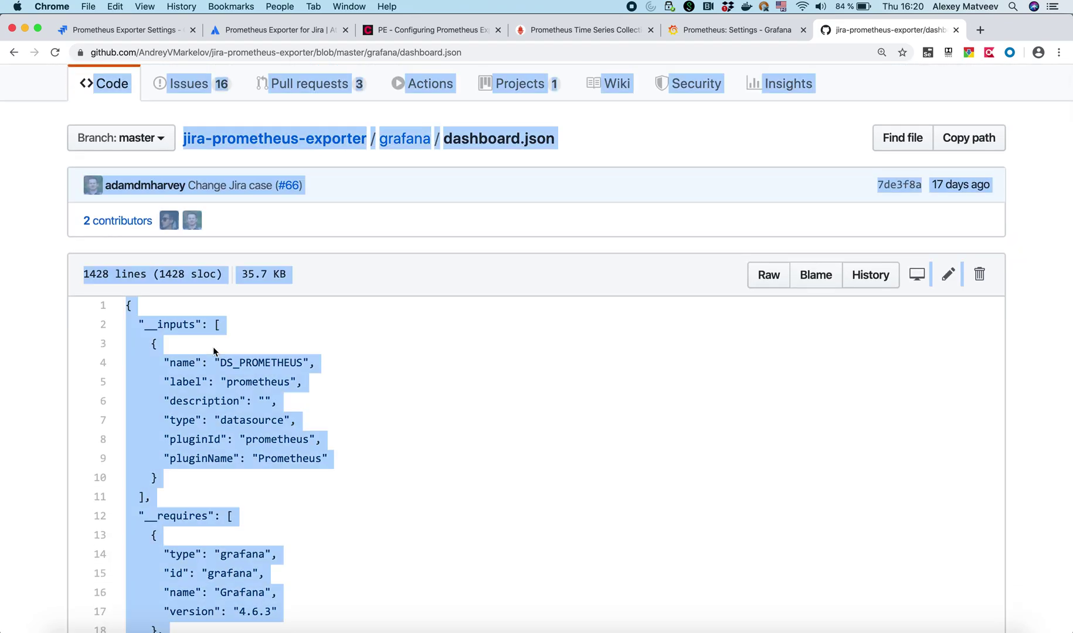
pyautogui.click(212, 346)
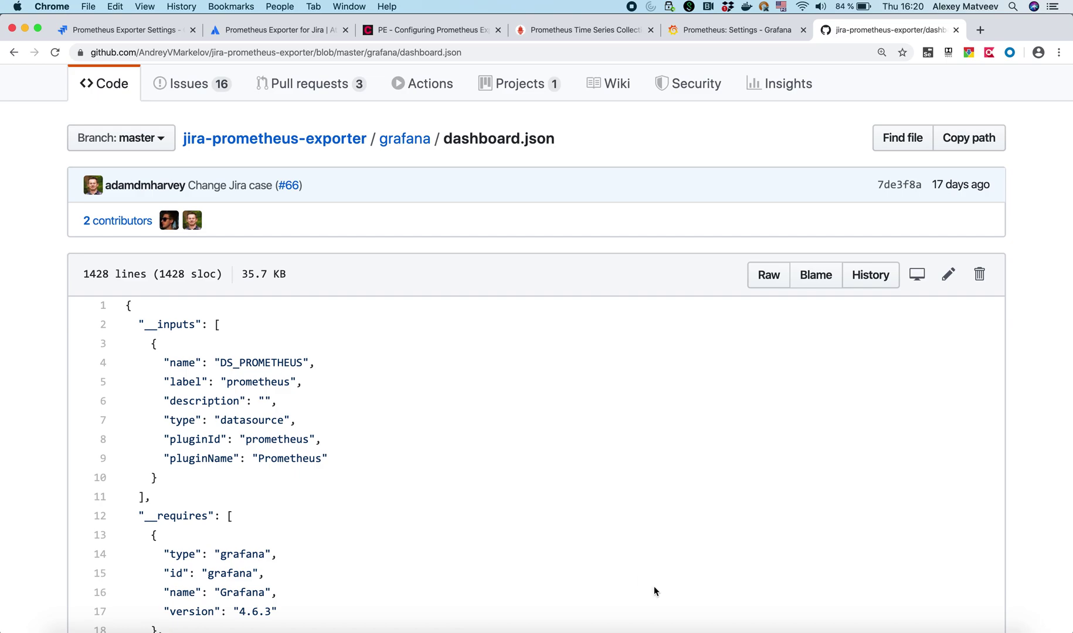
pyautogui.click(719, 26)
# Save and test the Prometheus data source.
pyautogui.scroll(-5, 807, 468)
pyautogui.click(256, 548)
pyautogui.scroll(5, 110, 337)
# On the dashboard Import page, upload dashboard.json from the file picker.
pyautogui.moveTo(26, 150)
pyautogui.click(94, 217)
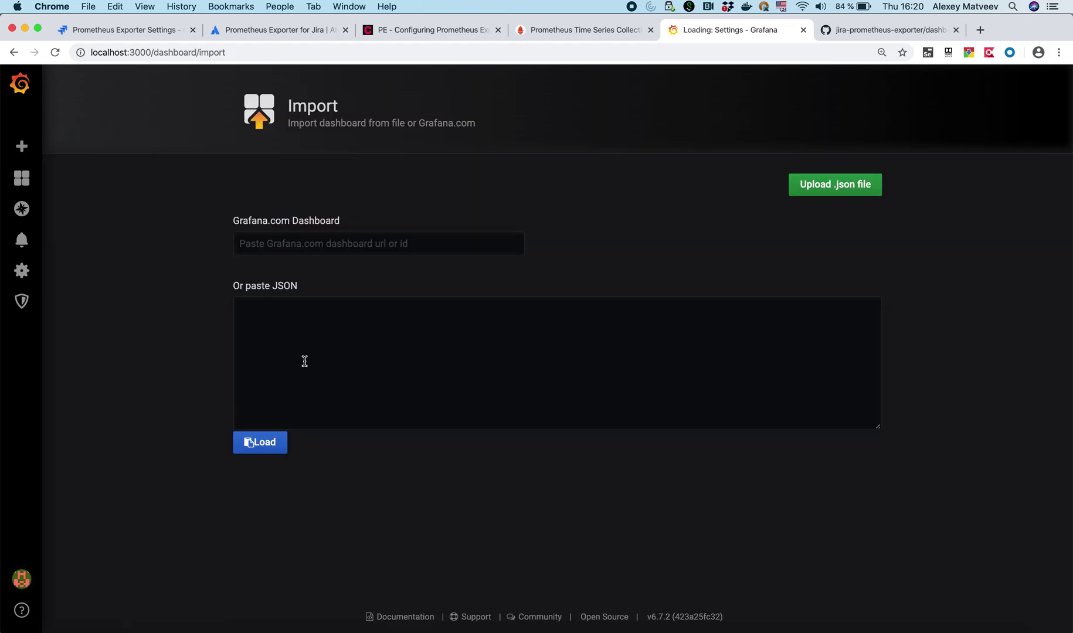
pyautogui.click(259, 450)
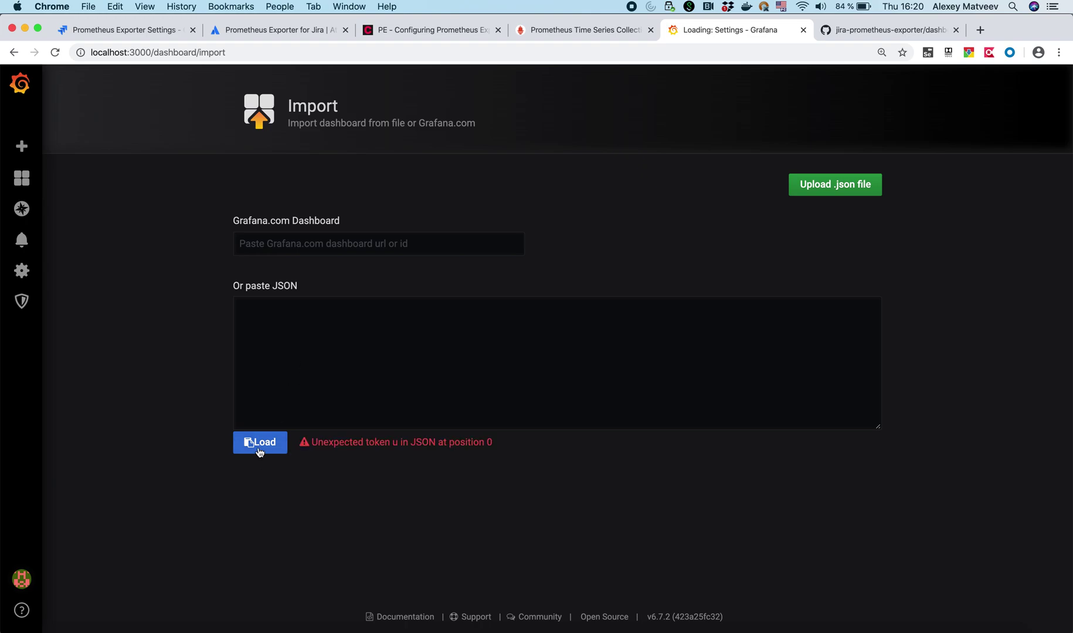
pyautogui.click(829, 186)
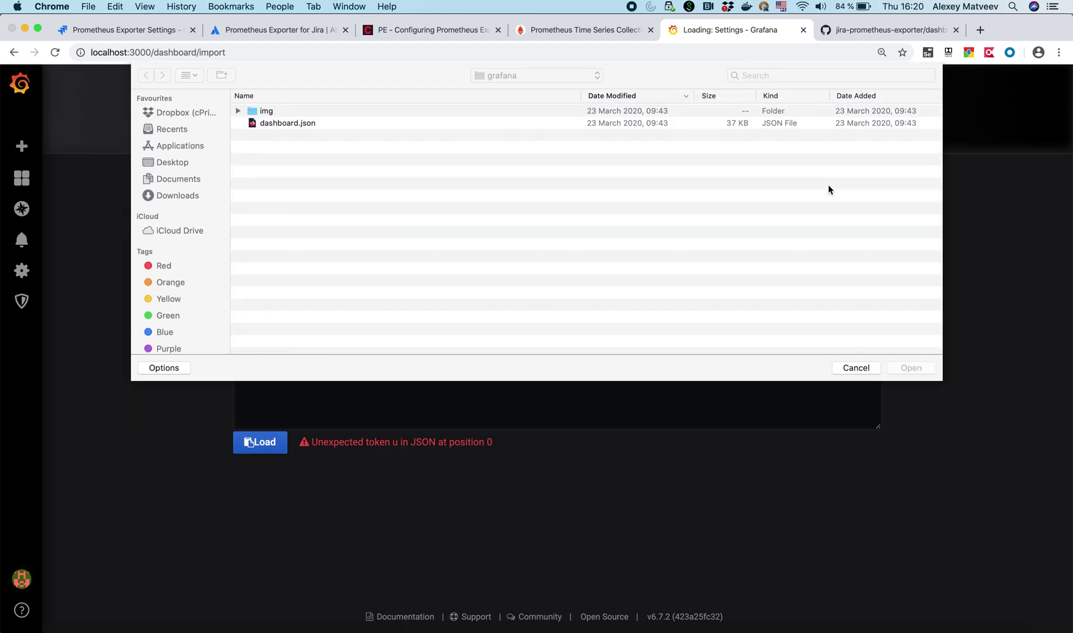
pyautogui.click(556, 75)
pyautogui.click(332, 160)
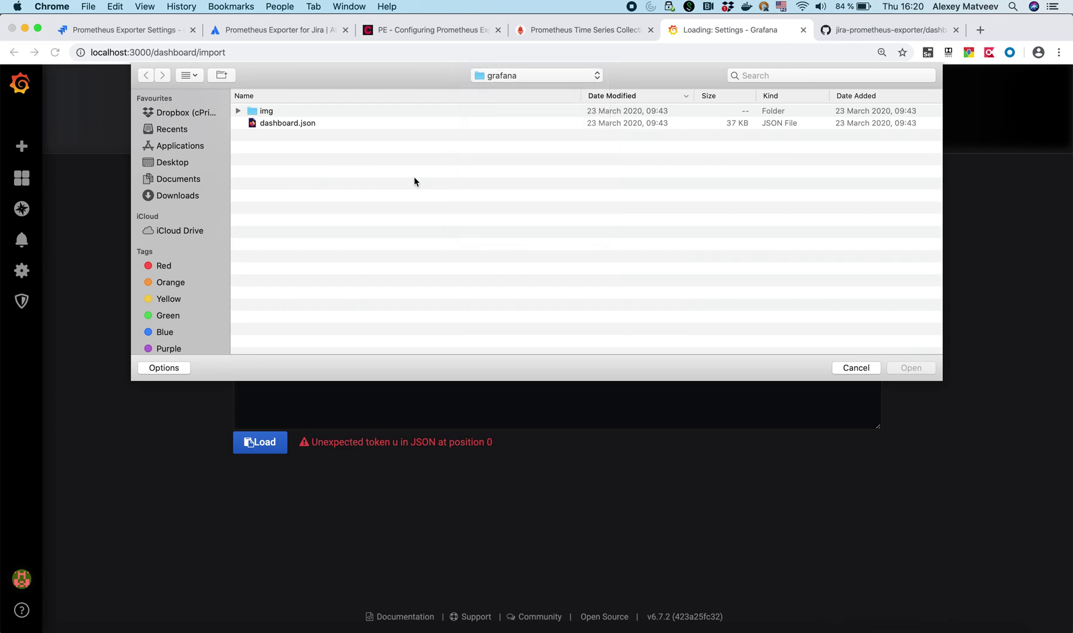
pyautogui.doubleClick(292, 123)
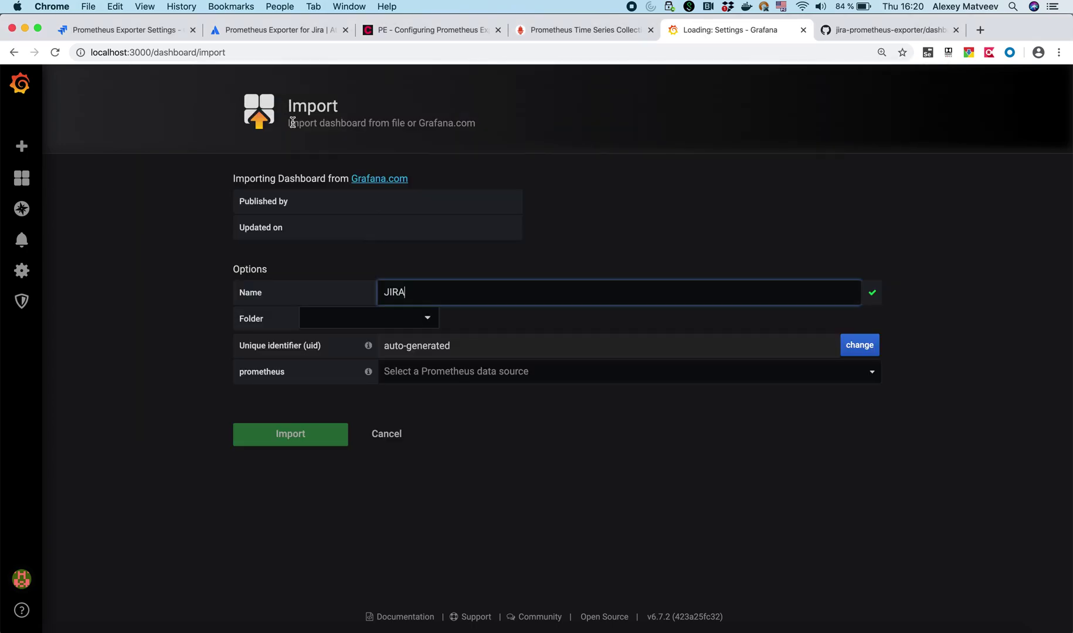
# Choose Prometheus as the data source and import the JIRA dashboard.
pyautogui.click(873, 28)
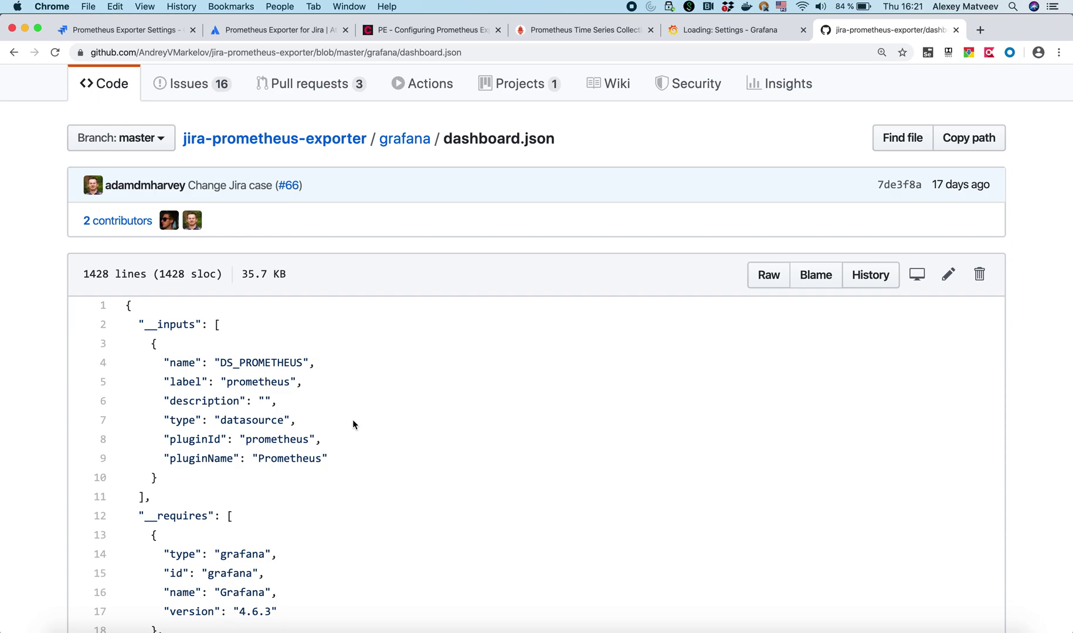
pyautogui.click(716, 36)
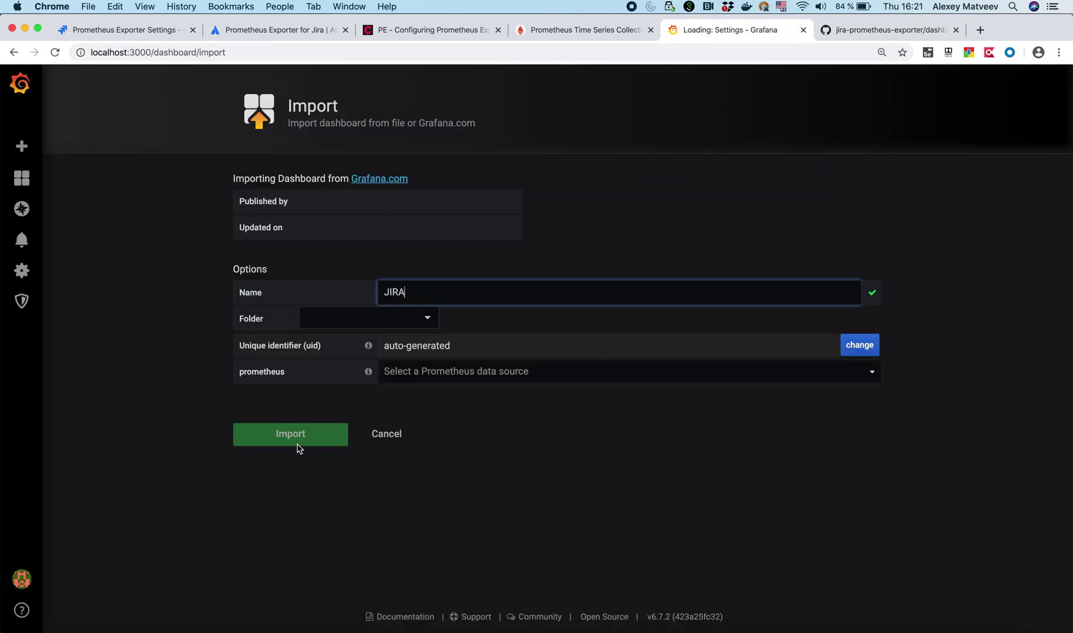
pyautogui.click(436, 371)
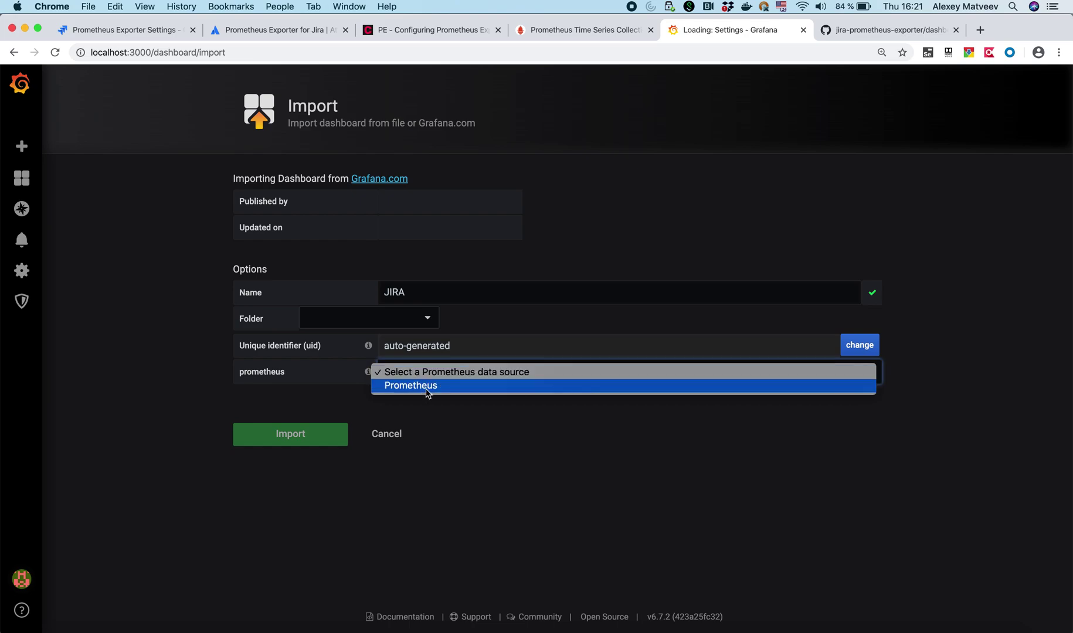
pyautogui.click(429, 385)
pyautogui.click(309, 444)
pyautogui.scroll(-10, 478, 451)
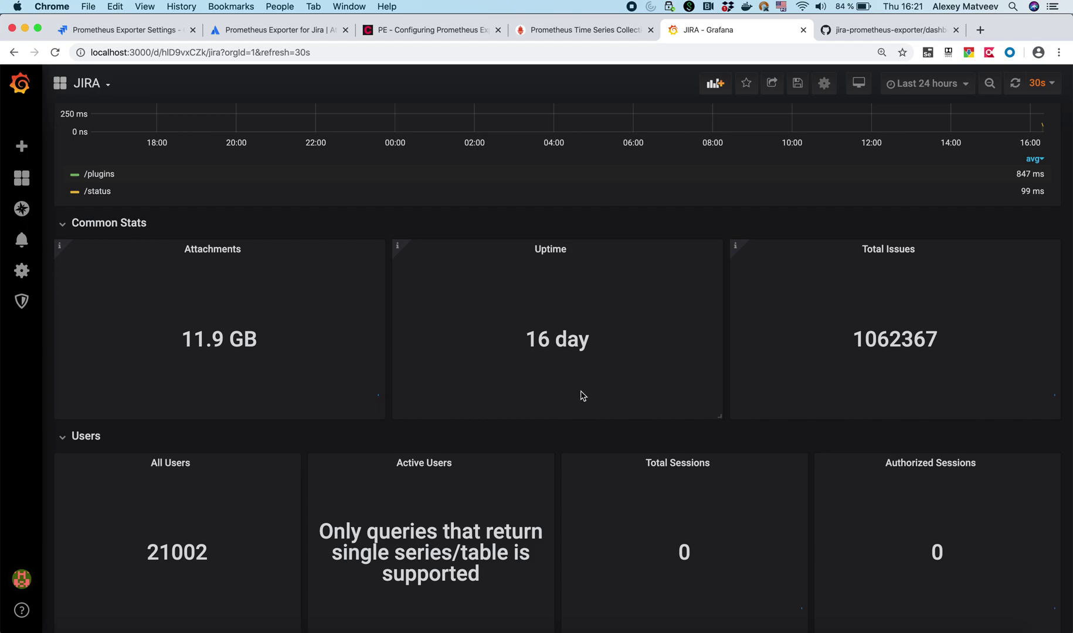
pyautogui.scroll(10, 582, 395)
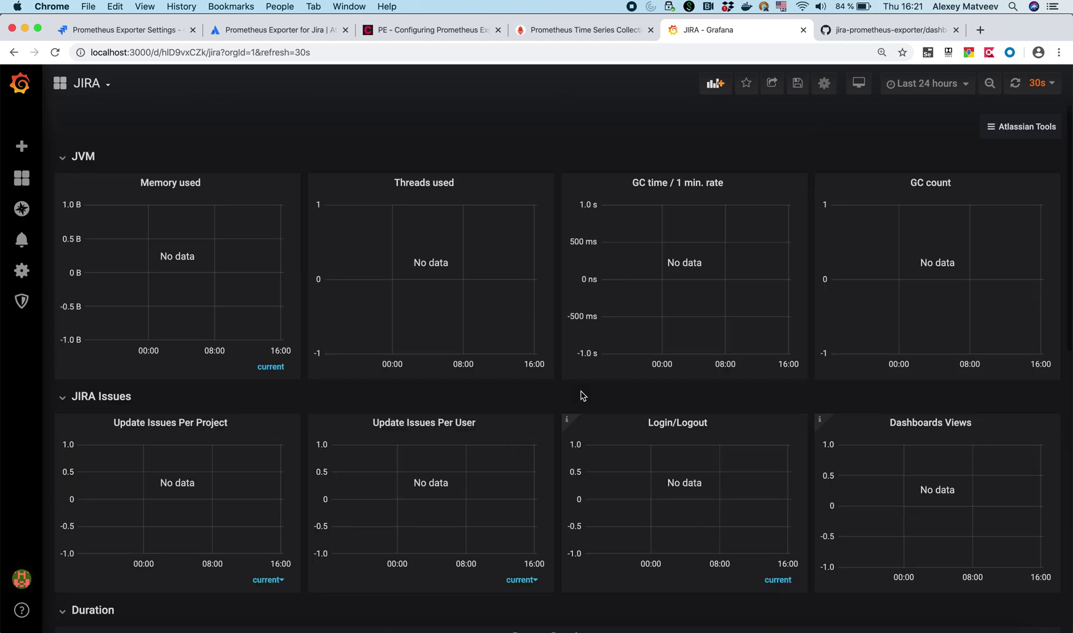
pyautogui.click(209, 184)
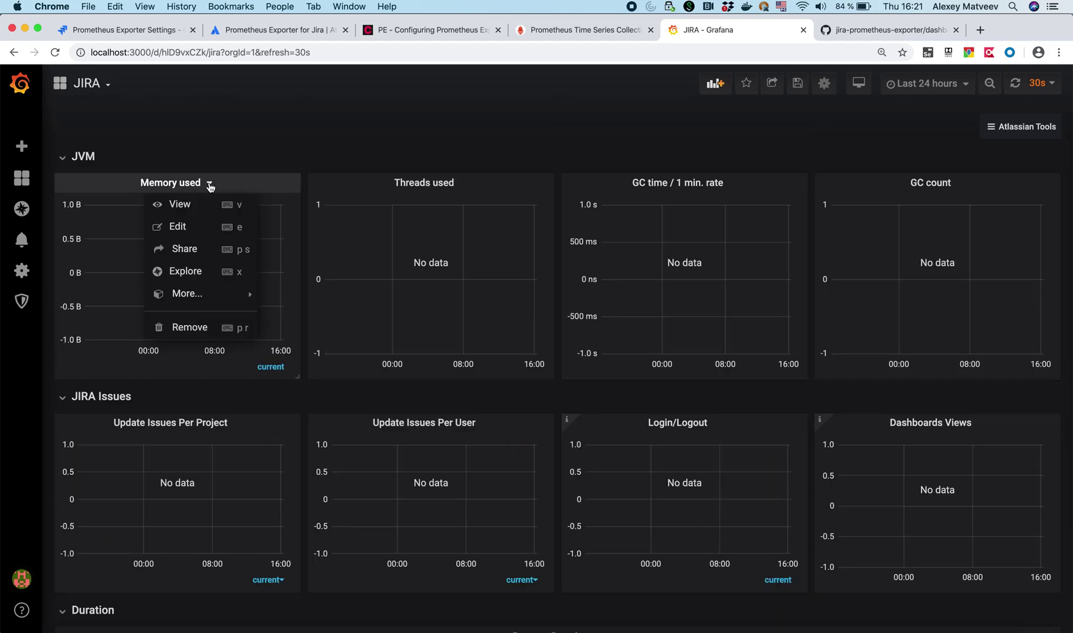
pyautogui.click(188, 228)
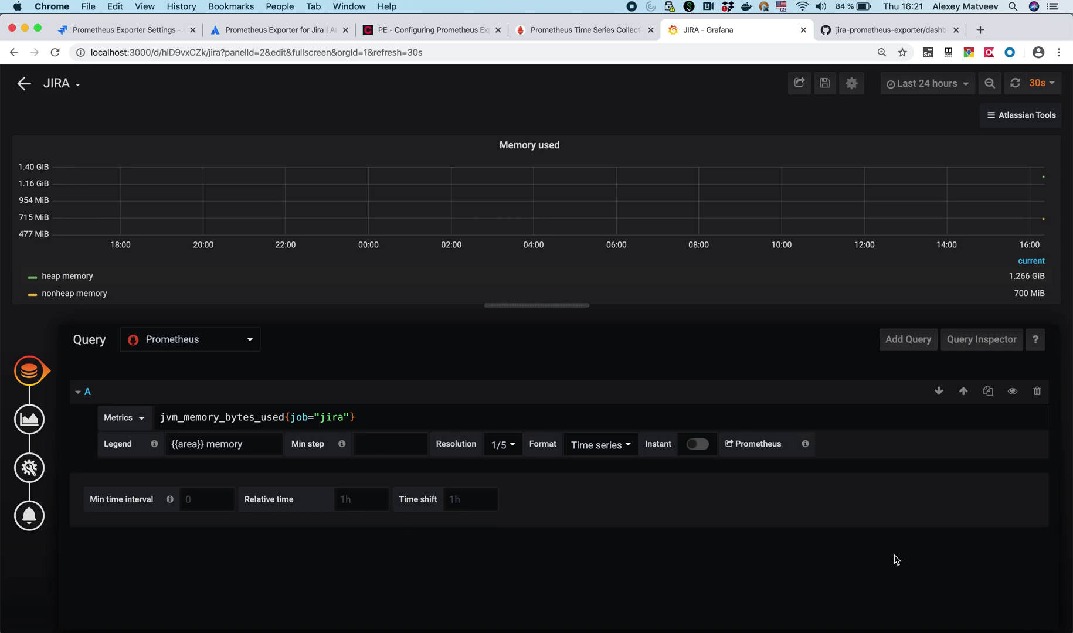
pyautogui.click(24, 84)
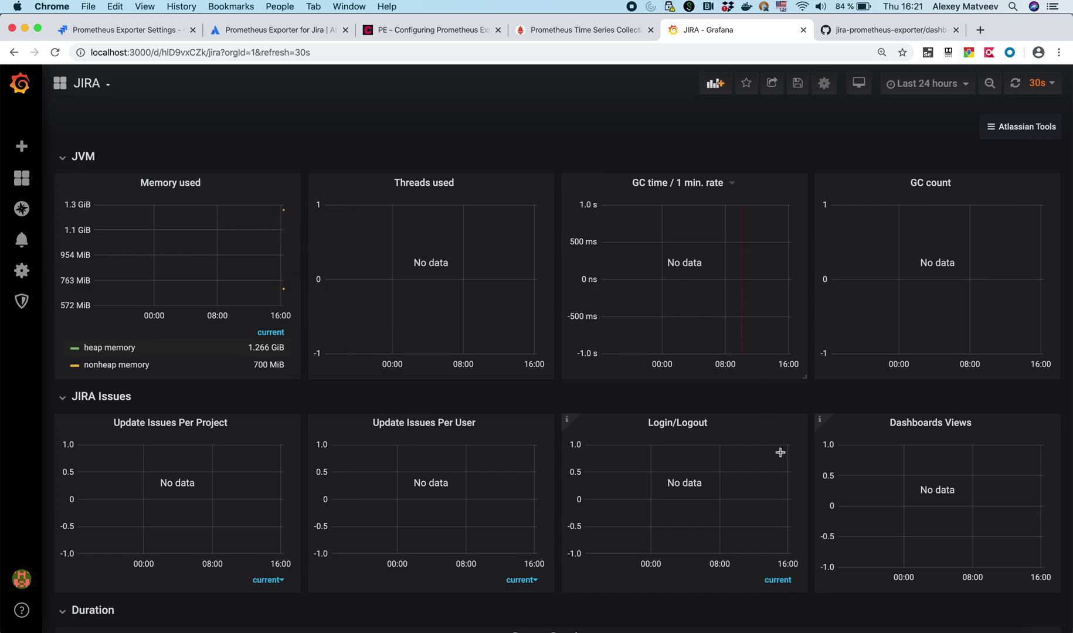
pyautogui.scroll(-7, 799, 502)
pyautogui.scroll(5, 799, 502)
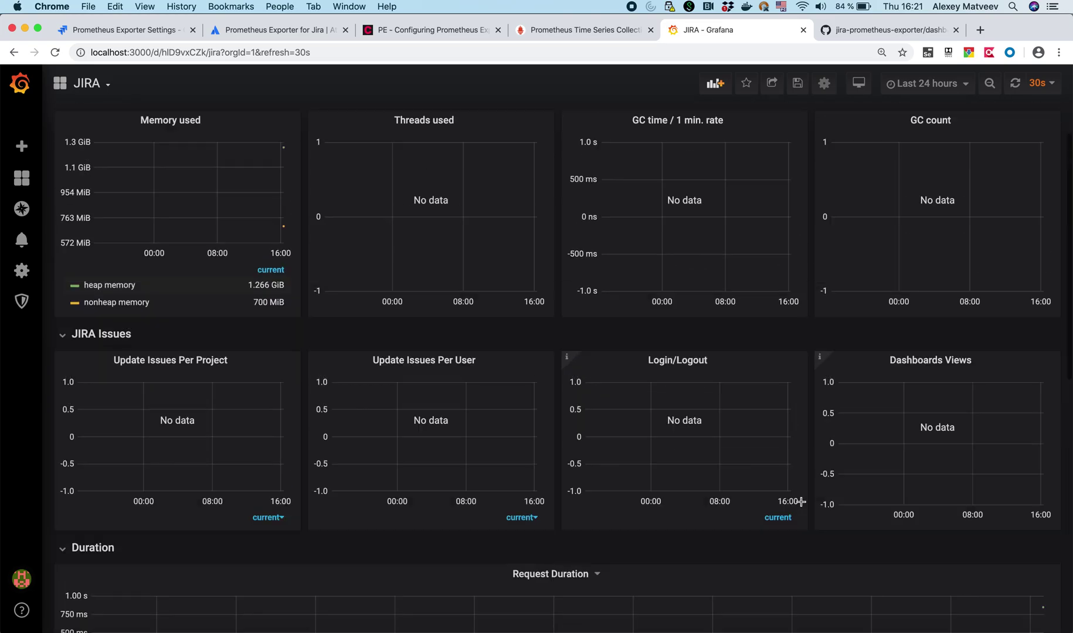
pyautogui.scroll(2, 799, 502)
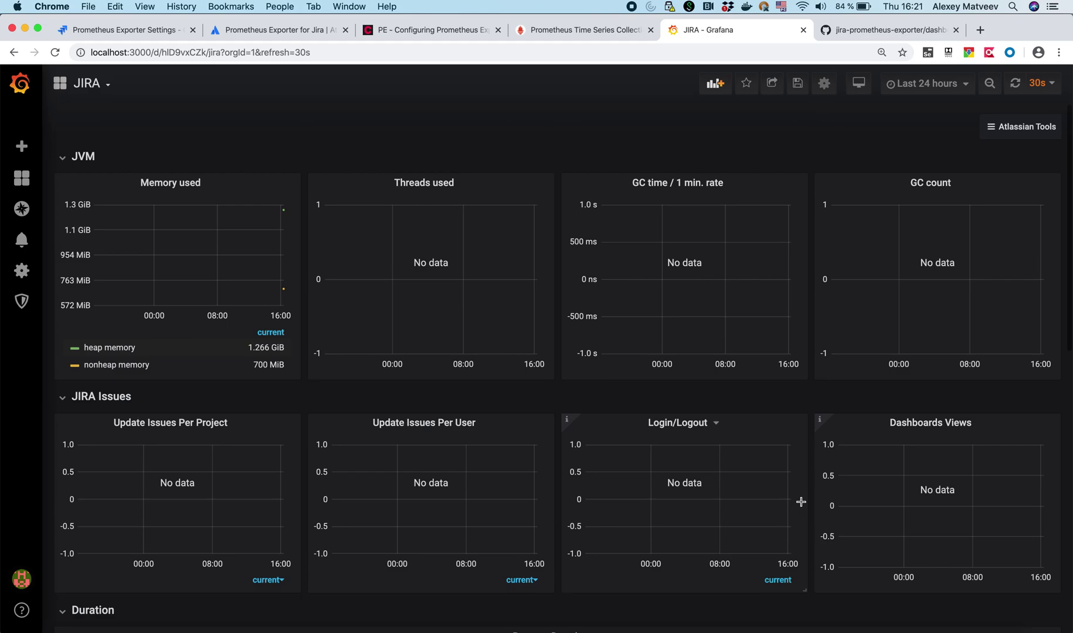
pyautogui.click(464, 187)
pyautogui.click(435, 225)
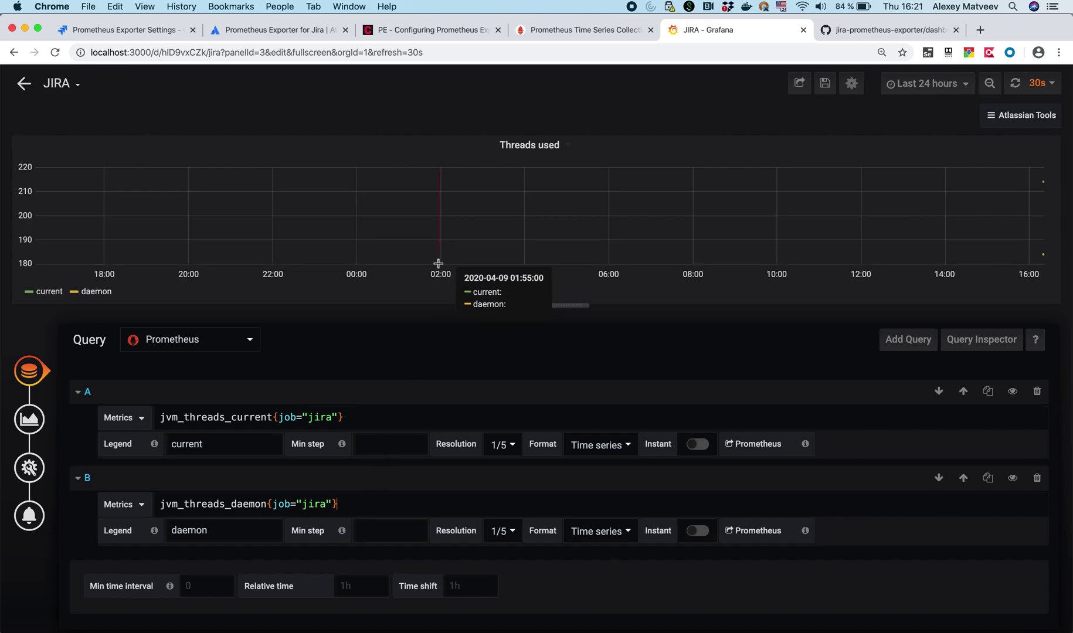
pyautogui.click(24, 84)
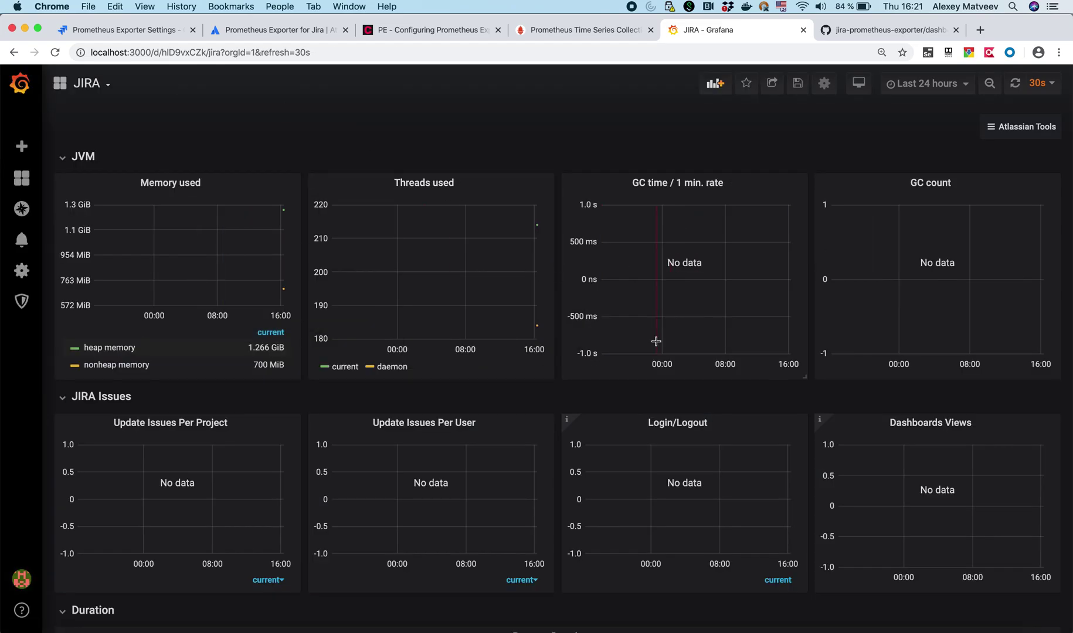
pyautogui.scroll(-10, 655, 343)
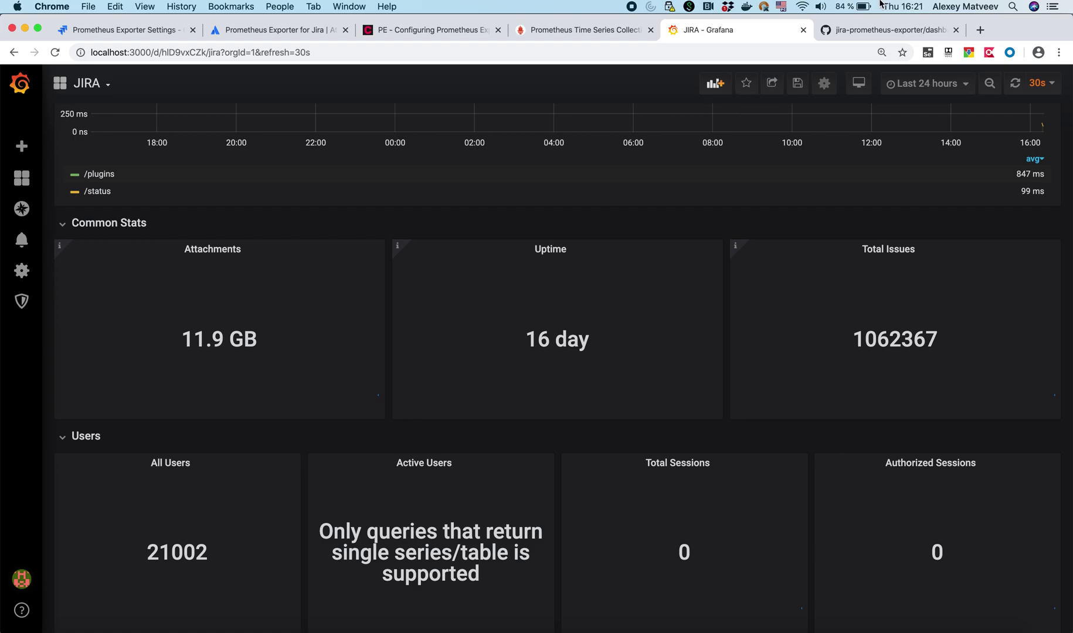
# Go to Jira's Prometheus Exporter Settings tab and select the stored Token field value.
pyautogui.click(897, 30)
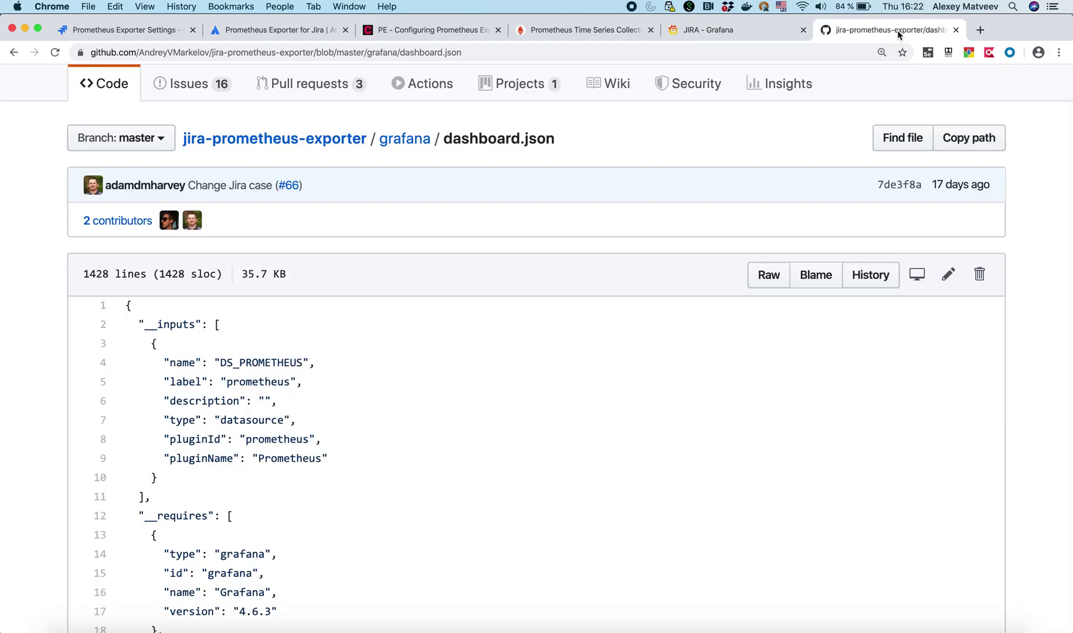
pyautogui.click(569, 27)
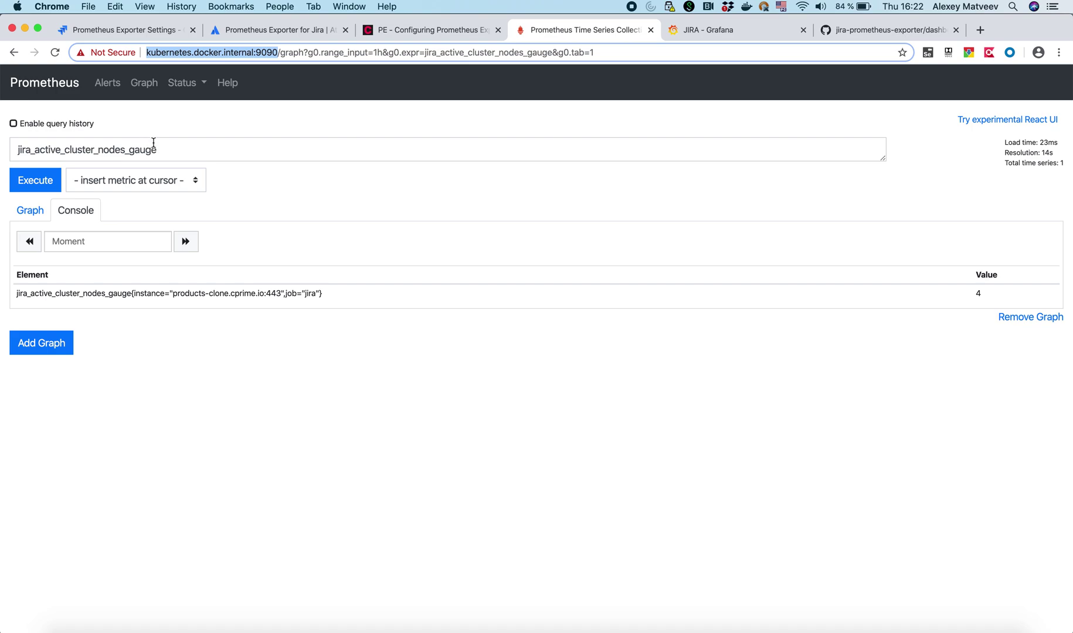
pyautogui.click(267, 29)
pyautogui.click(142, 31)
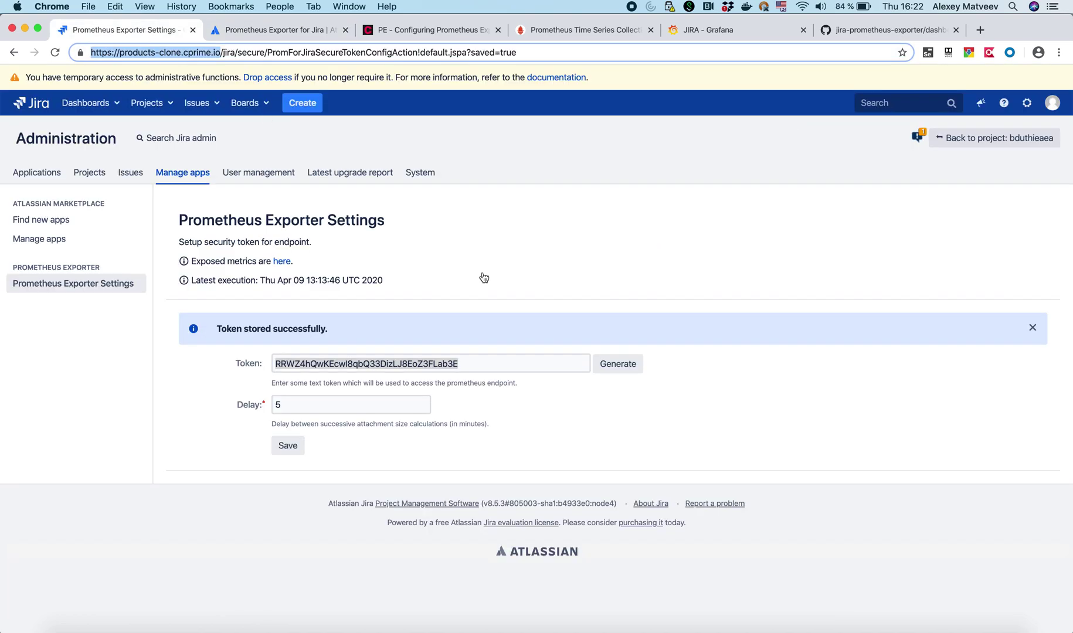
pyautogui.doubleClick(487, 363)
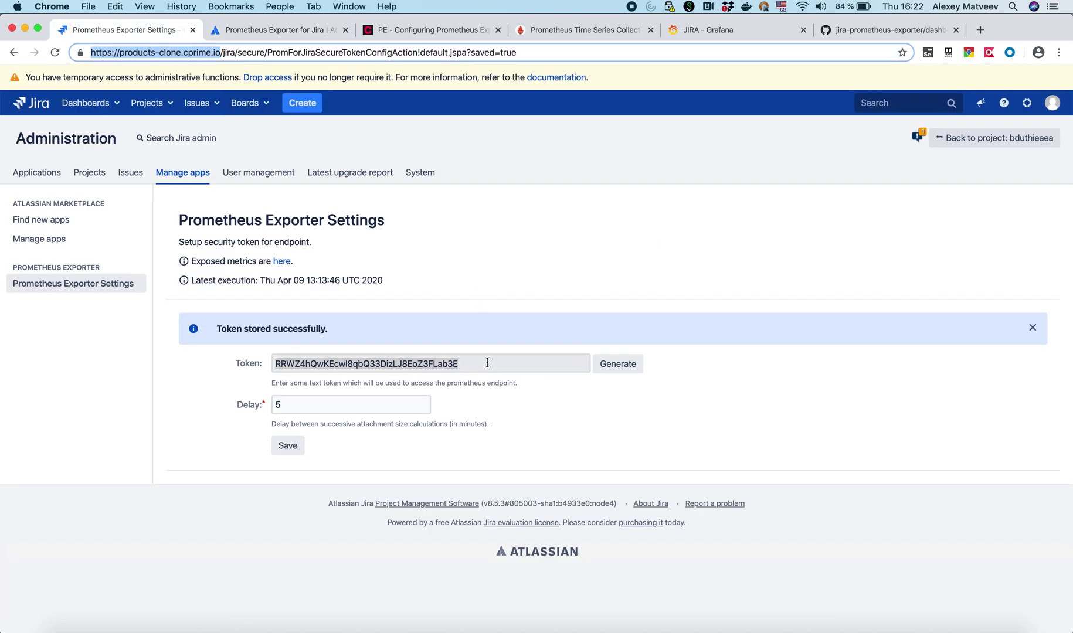